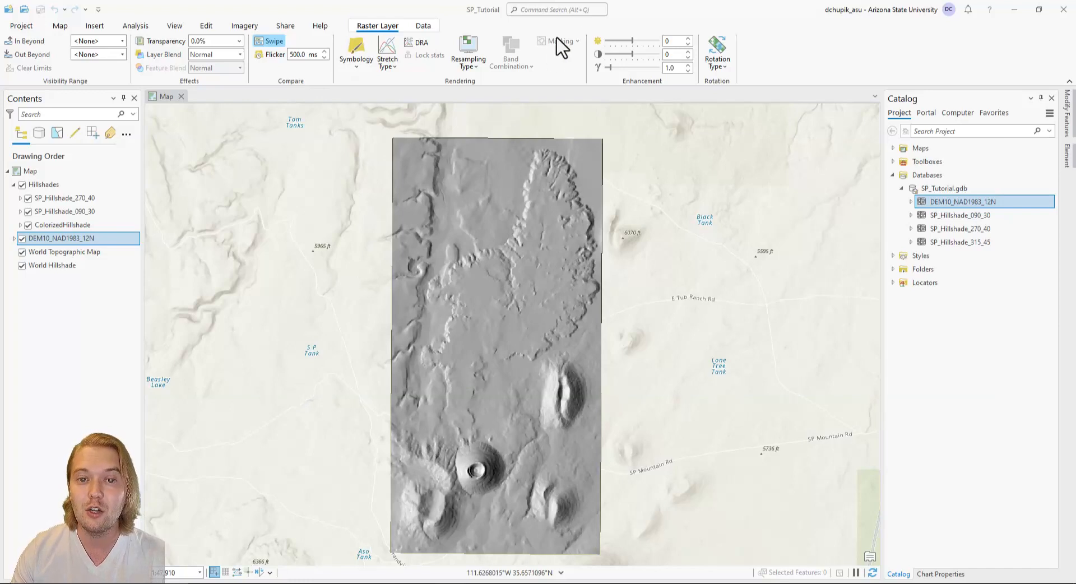
Find the Spatial Analyst Slope tool and set DEM10_NAD1983_12N as its input raster
left_click(572, 11)
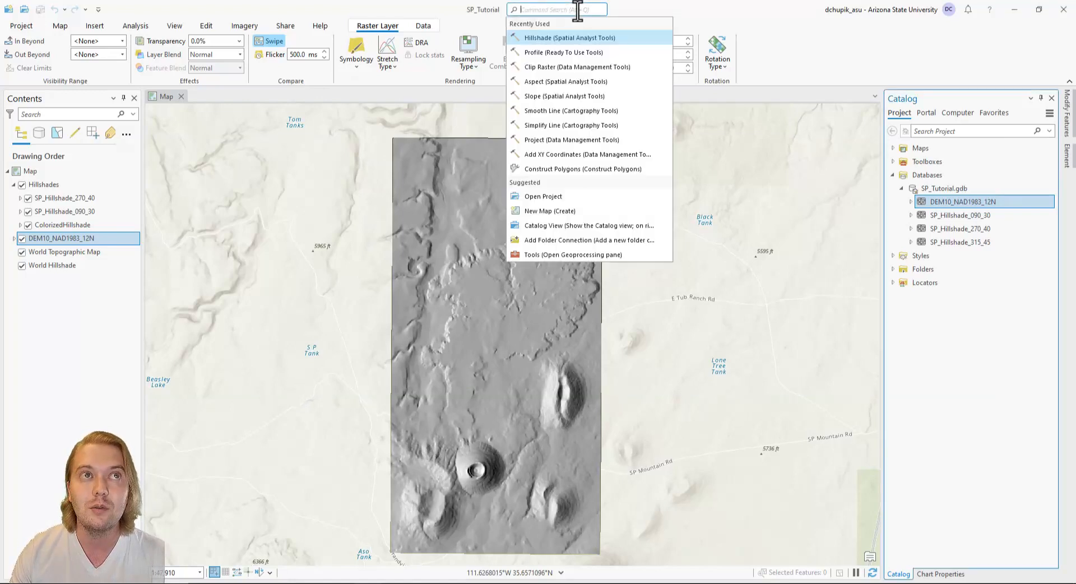
type("Slope")
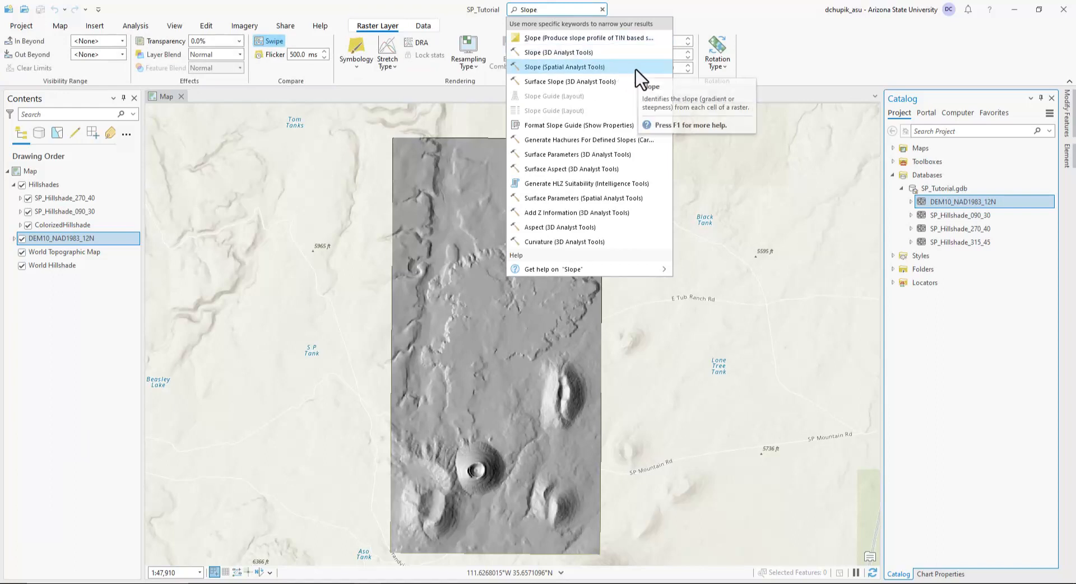
left_click(564, 67)
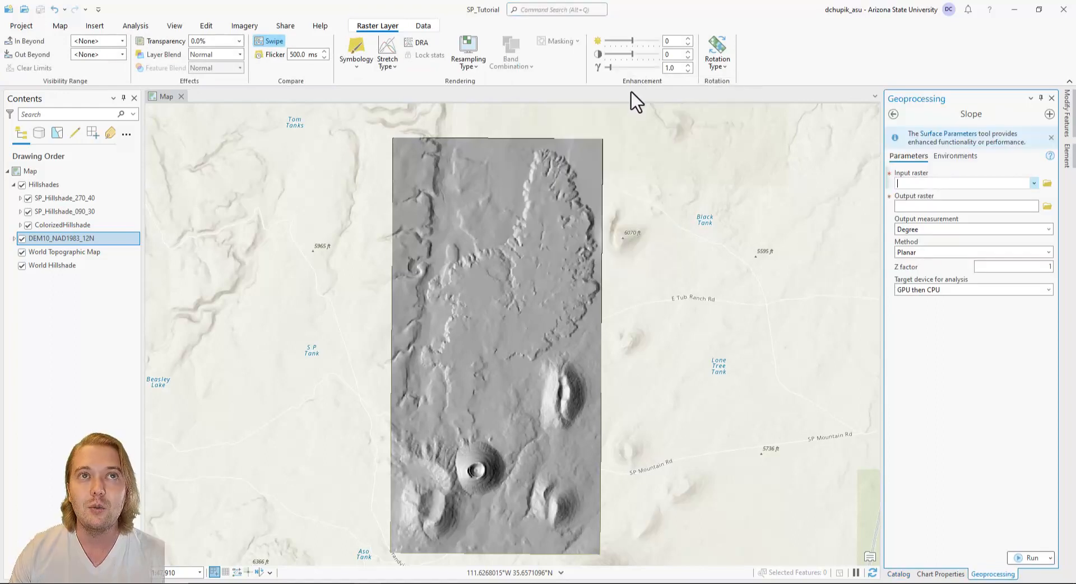
left_click(1034, 183)
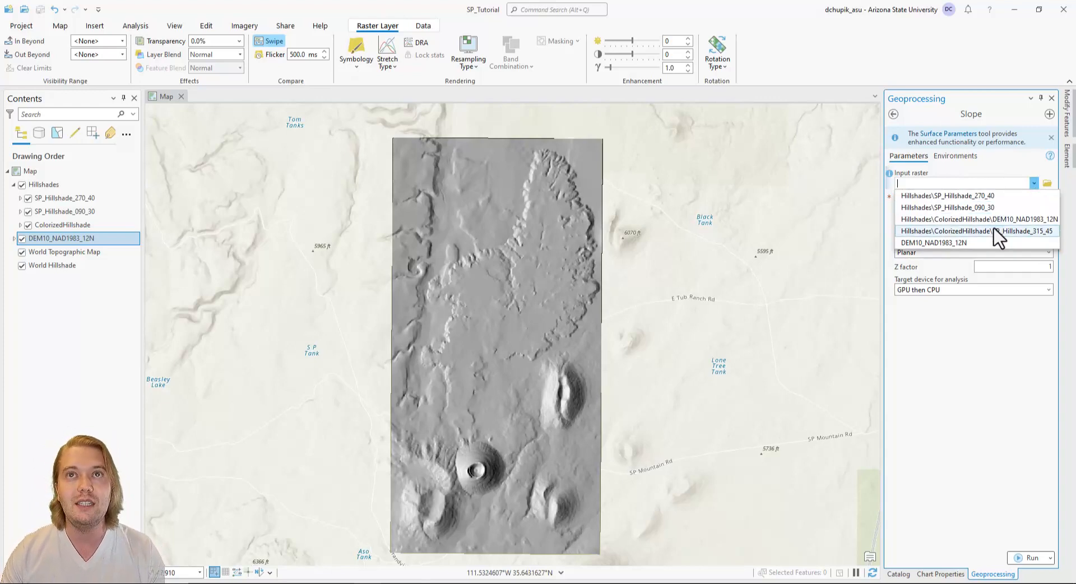
left_click(933, 242)
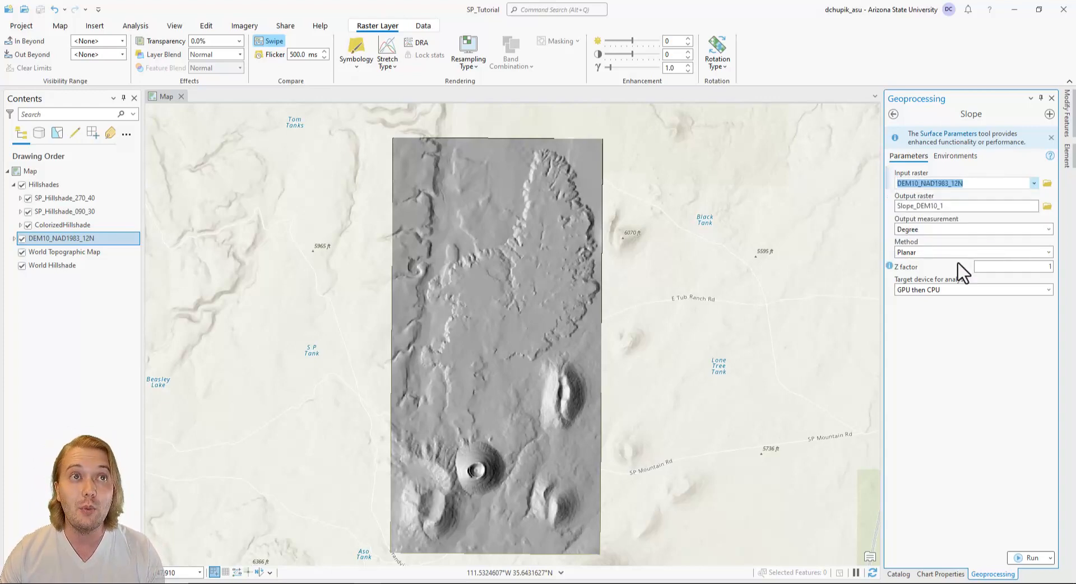
Name the output SP_Slope, run the slope calculation and recenter the map on the result
left_click(1028, 207)
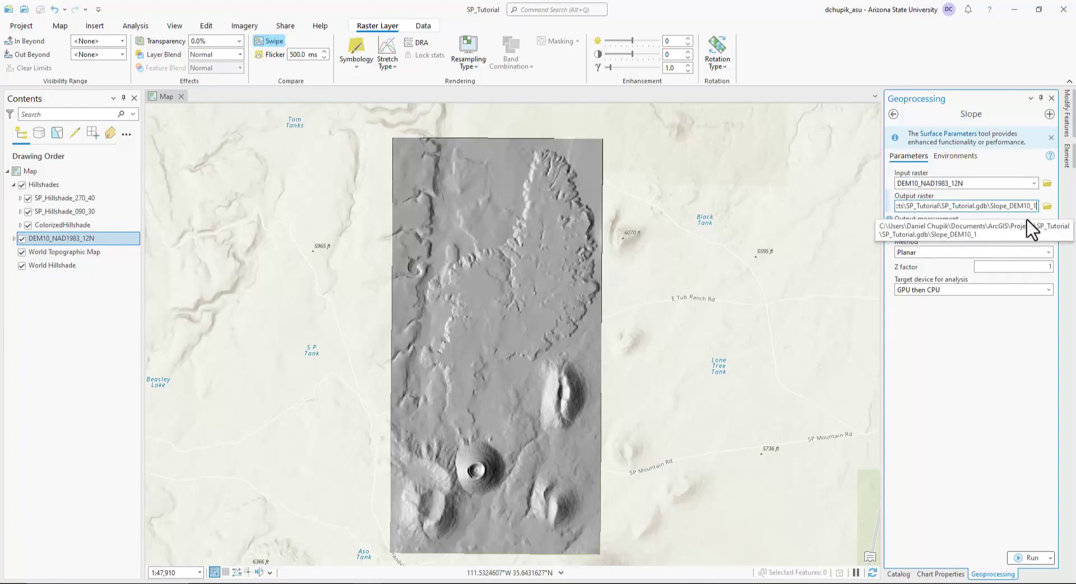
key("BackSpace")
key("BackSpace")
key("BackSpace")
key("BackSpace")
key("BackSpace")
key("BackSpace")
type("SP_Slope")
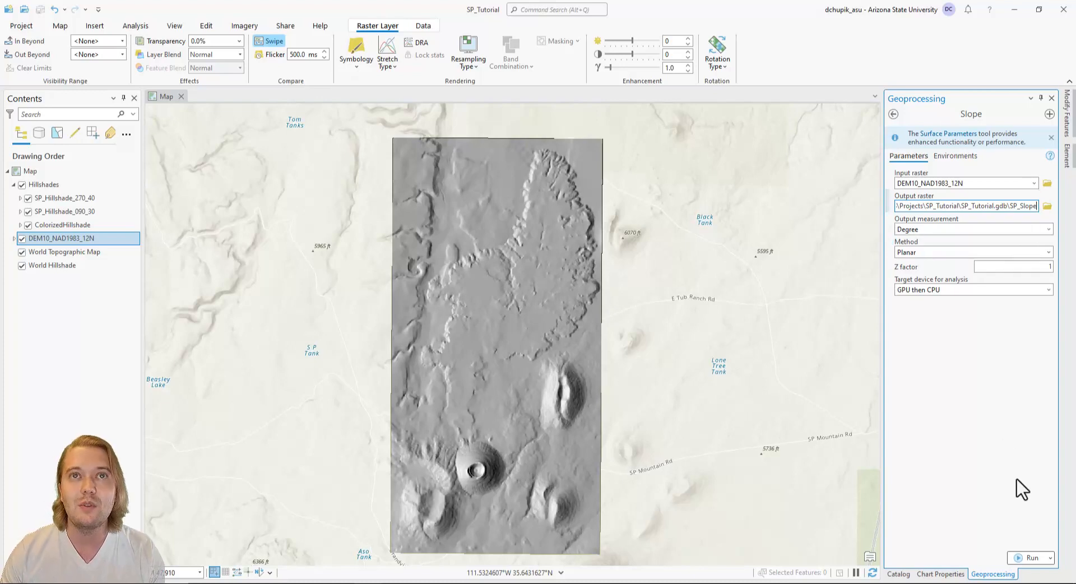
left_click(1030, 559)
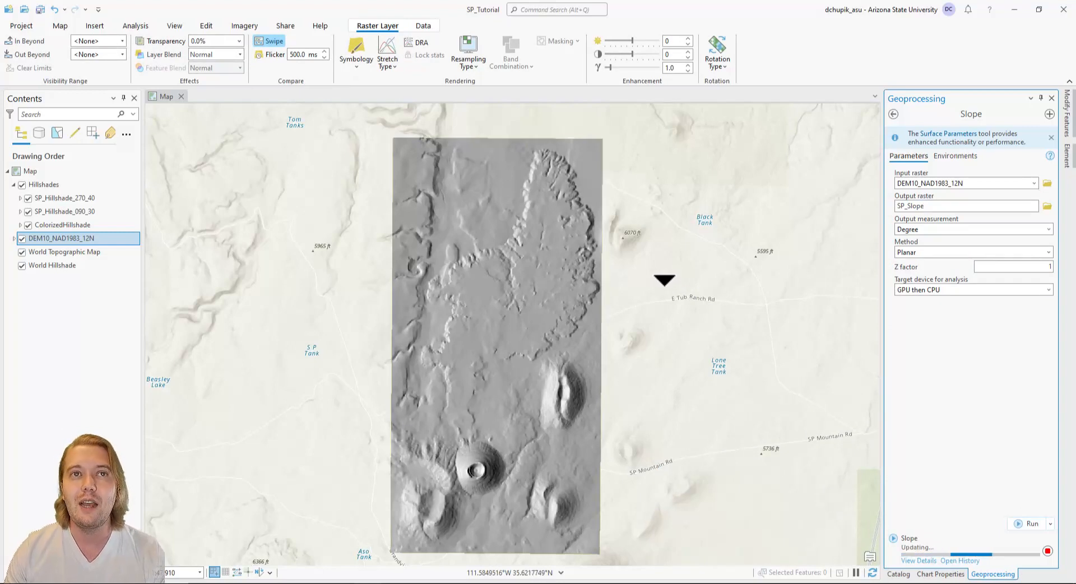
left_click_drag(487, 362, 489, 429)
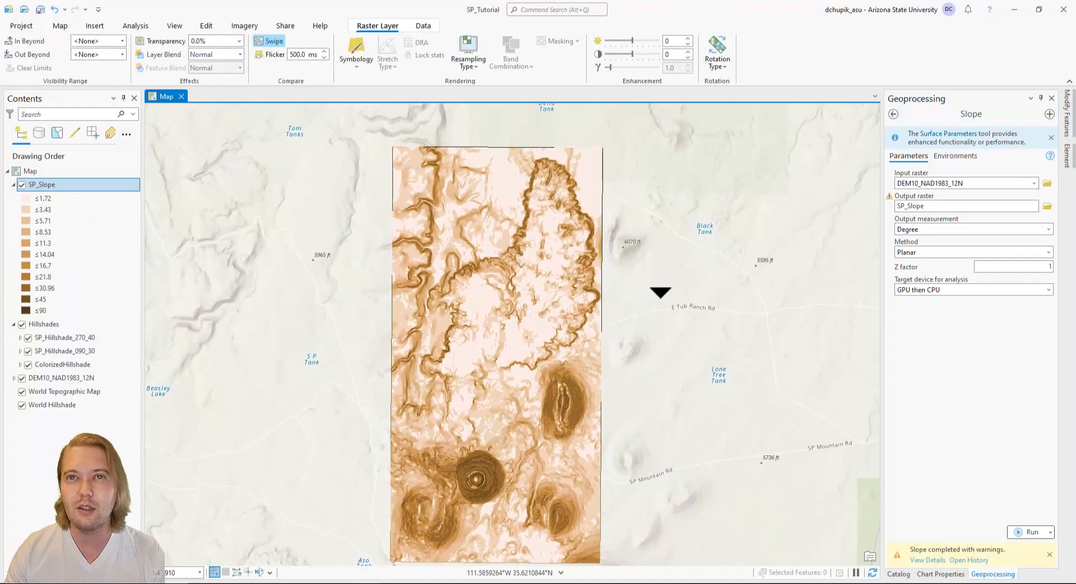
left_click_drag(538, 362, 528, 318)
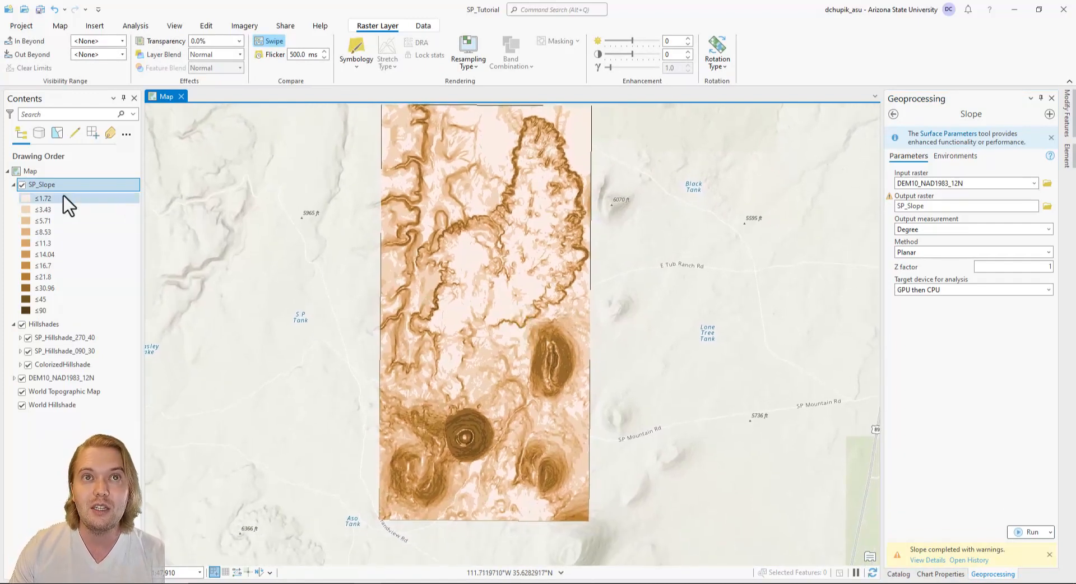
Bring up SP_Slope's symbology, keeping the Classify symbology type
right_click(93, 200)
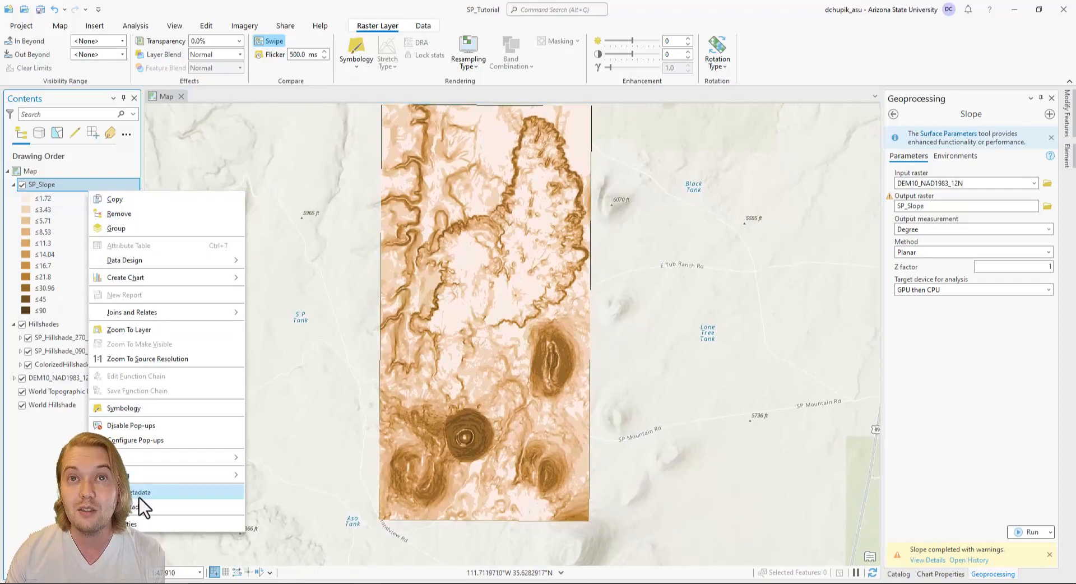
left_click(162, 410)
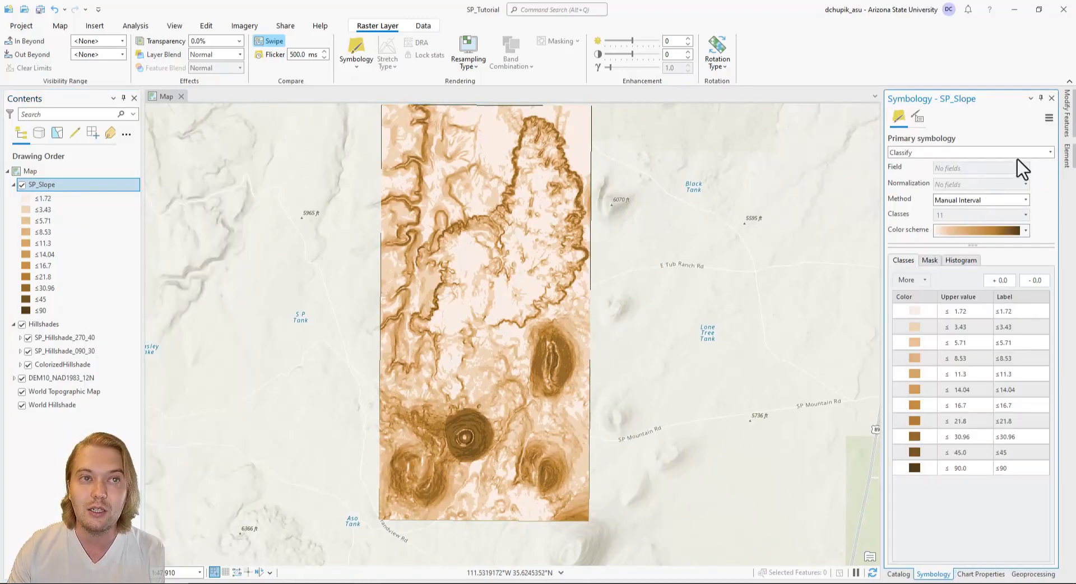
left_click(1051, 153)
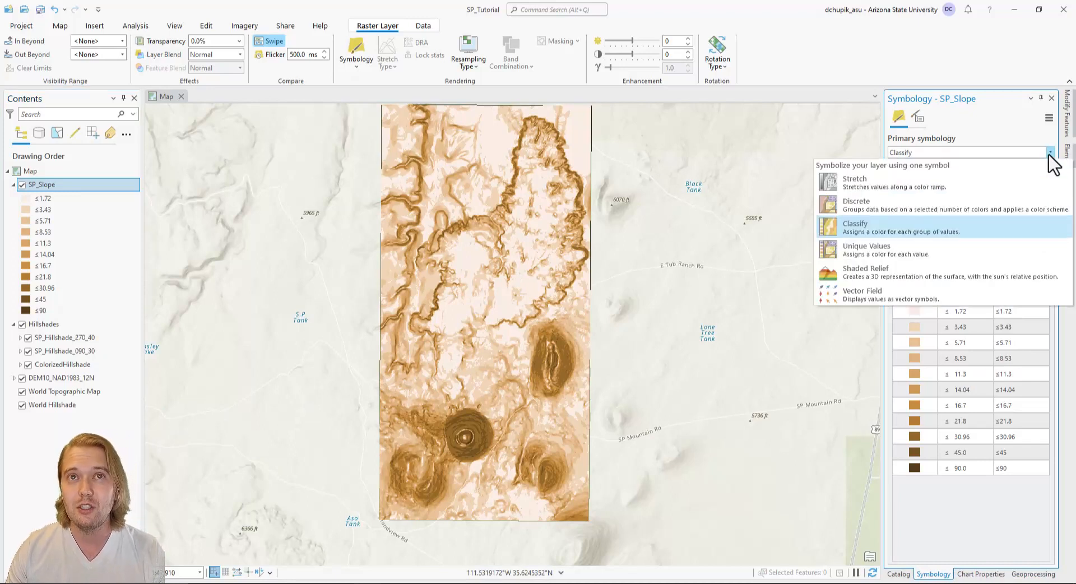
left_click(1050, 154)
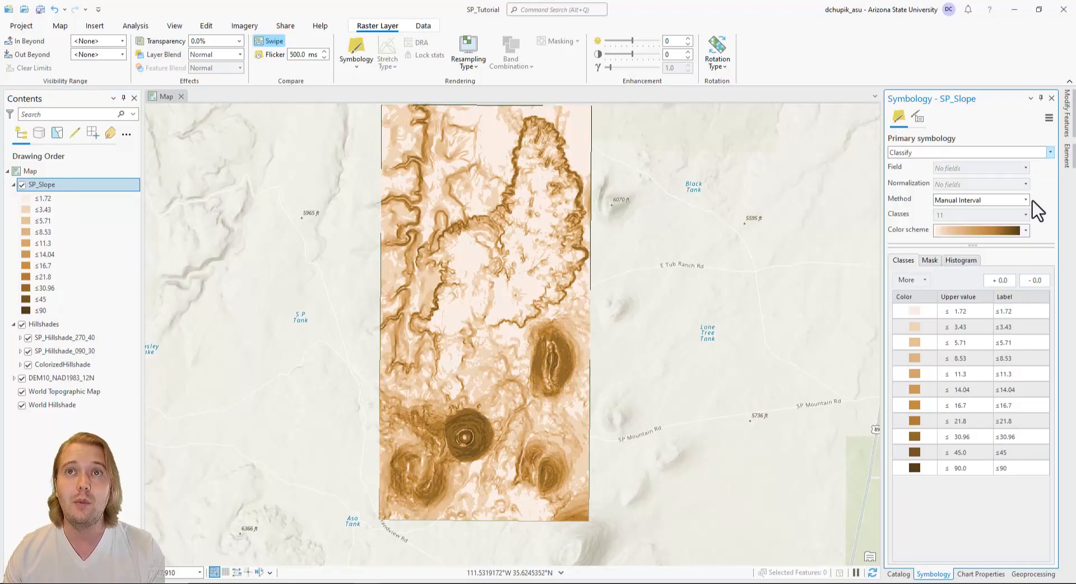
Switch the classification method to Natural Breaks (Jenks)
left_click(1026, 200)
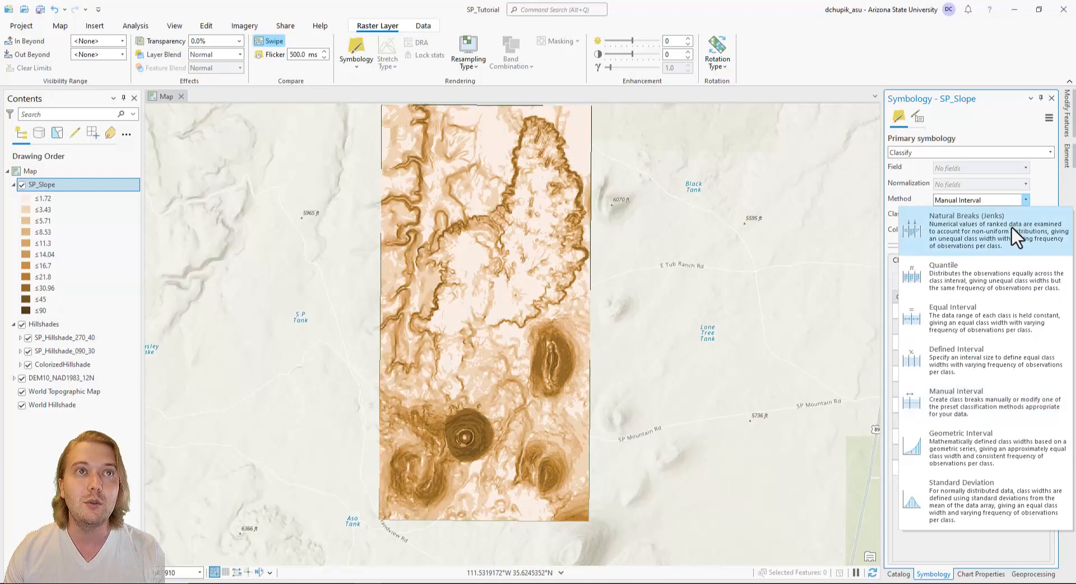
left_click(1042, 236)
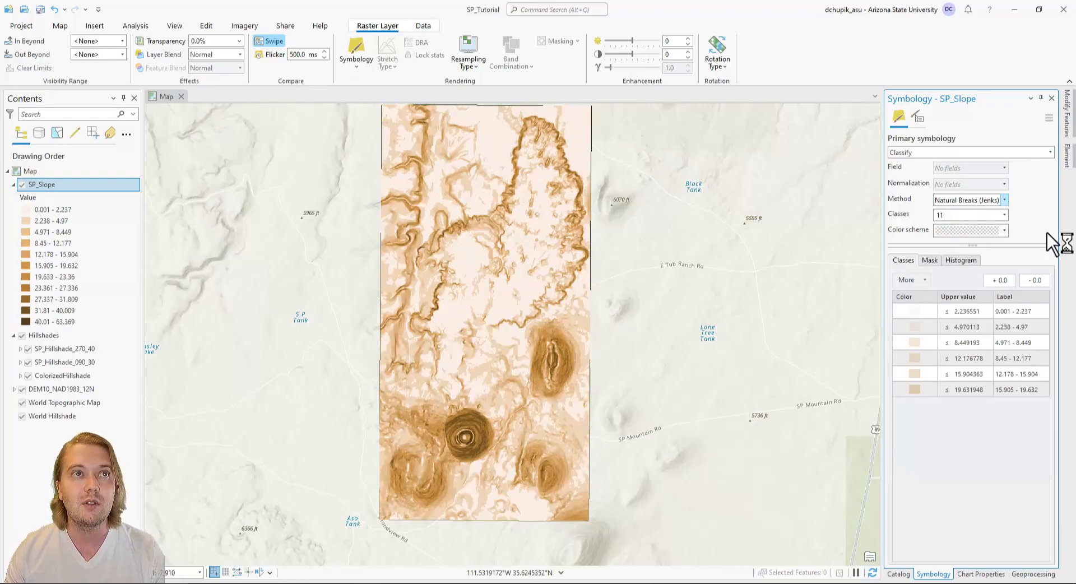
left_click_drag(601, 256, 594, 286)
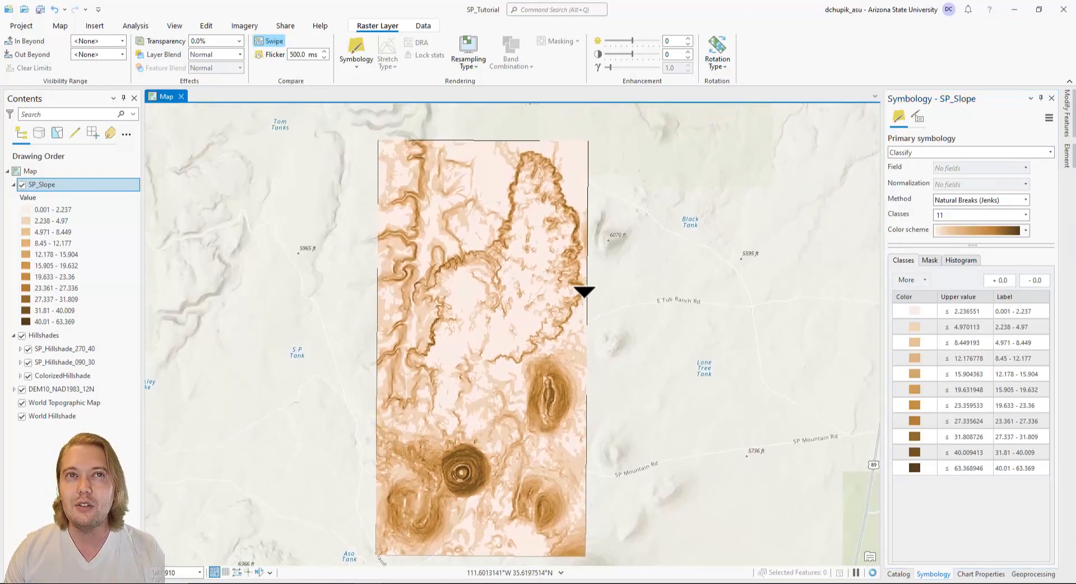
left_click(1025, 230)
scroll(984, 302, "down", 5)
scroll(993, 319, "down", 4)
scroll(993, 319, "down", 3)
scroll(994, 325, "down", 3)
scroll(994, 332, "down", 3)
scroll(994, 332, "down", 3)
scroll(994, 330, "down", 3)
scroll(1004, 340, "down", 3)
scroll(1005, 340, "down", 3)
scroll(987, 327, "down", 2)
scroll(987, 326, "down", 3)
scroll(987, 327, "down", 3)
scroll(987, 327, "down", 3)
scroll(987, 327, "up", 3)
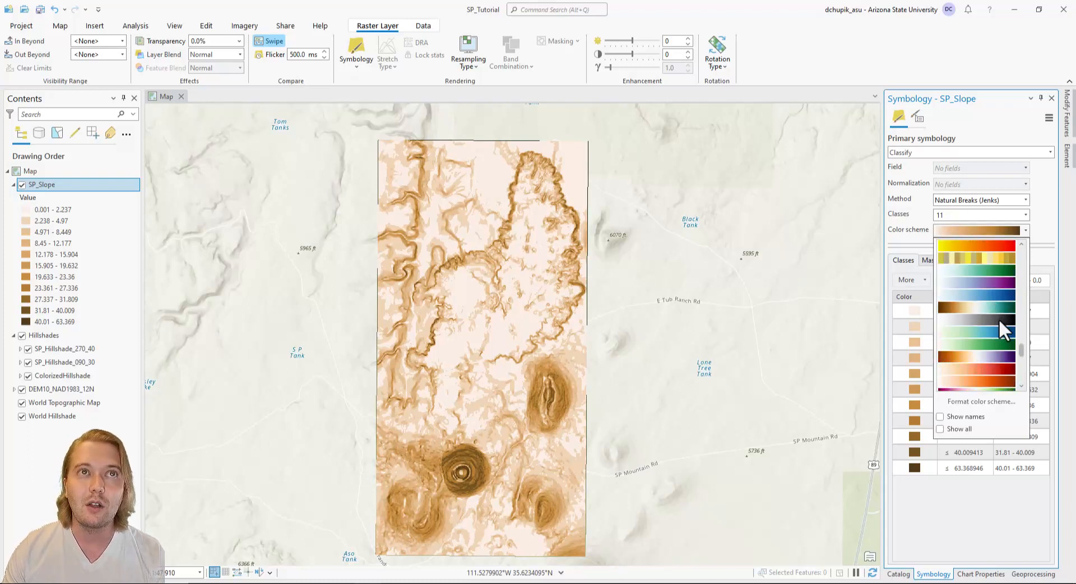
Apply the white-to-black colour ramp to SP_Slope
left_click(994, 319)
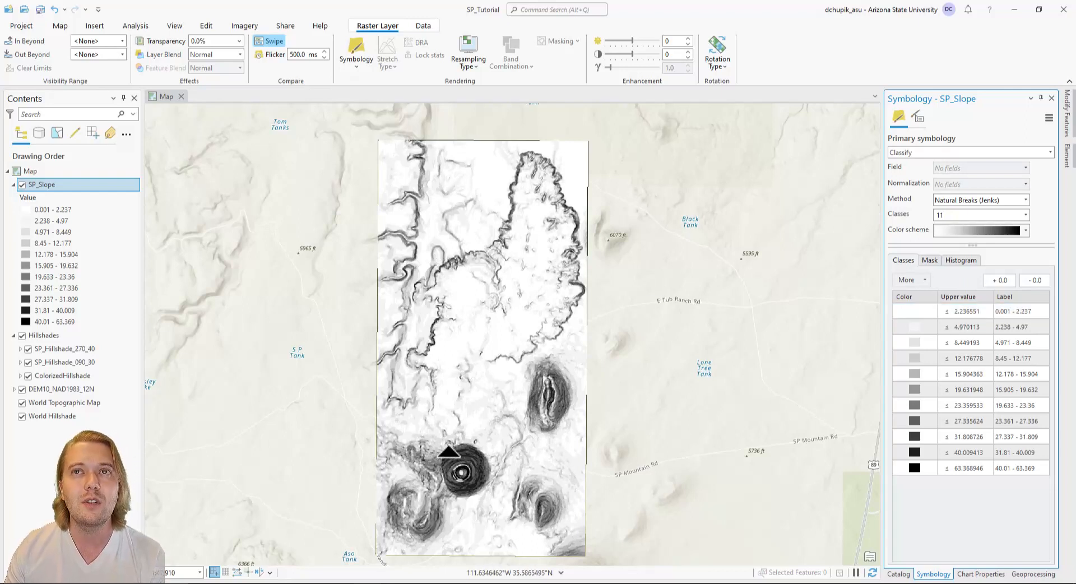
left_click(1025, 215)
Raise the class count to 20 then 30 and collapse the SP_Slope legend
left_click(959, 324)
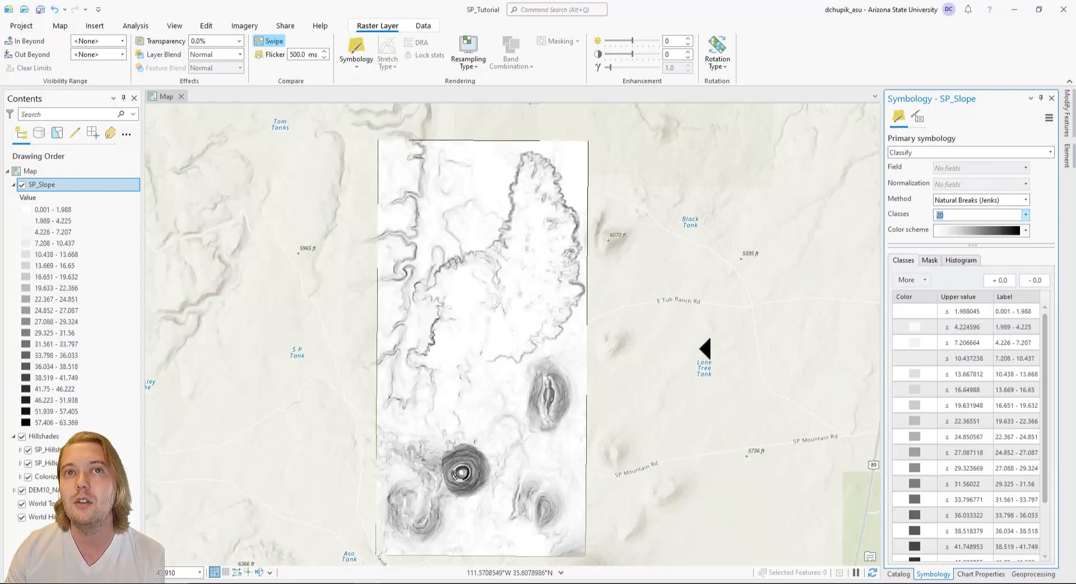
scroll(705, 349, "down", 1)
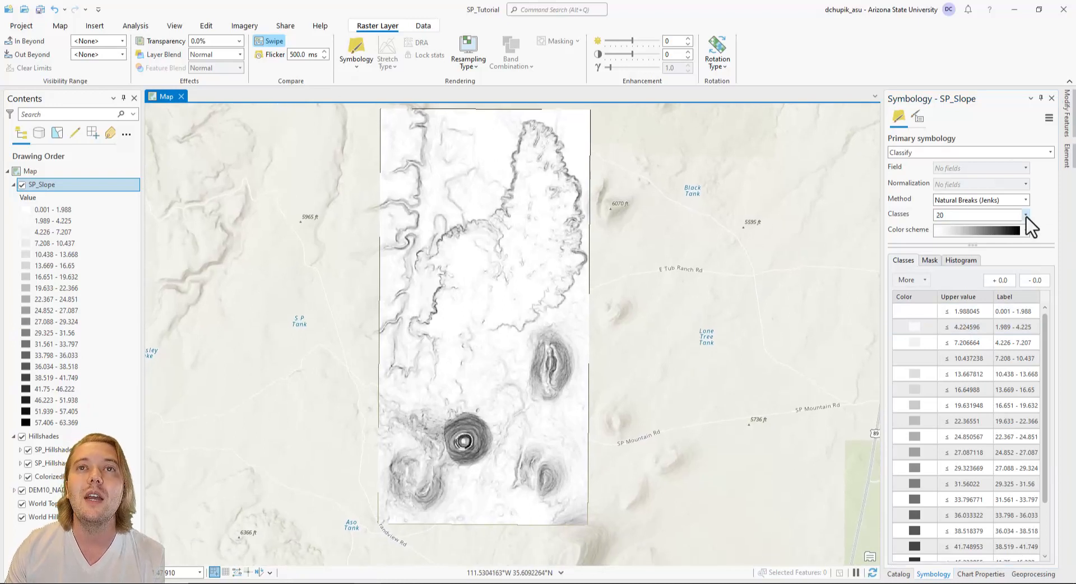
left_click(1025, 215)
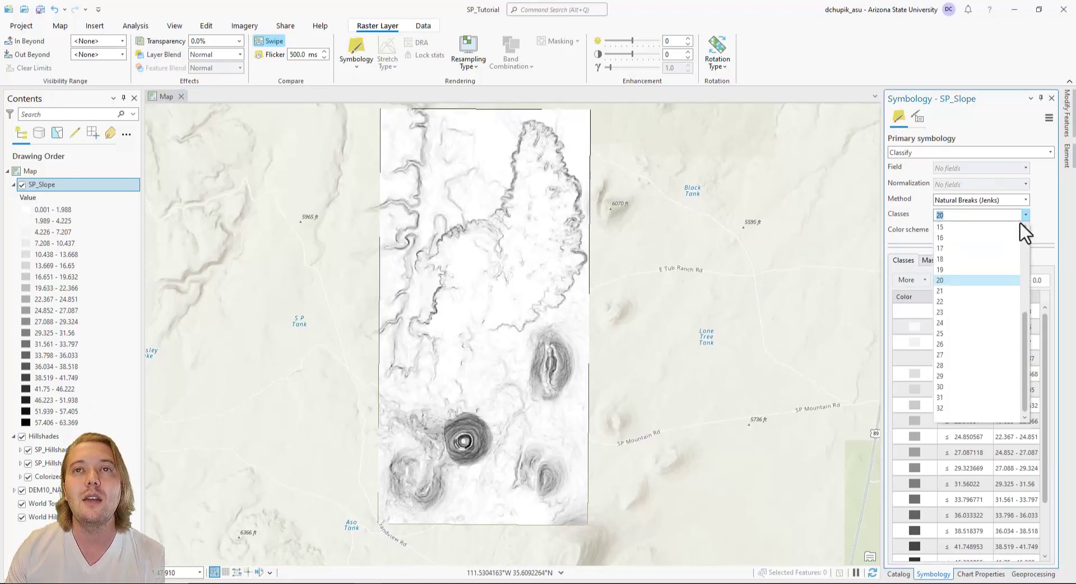
left_click(961, 387)
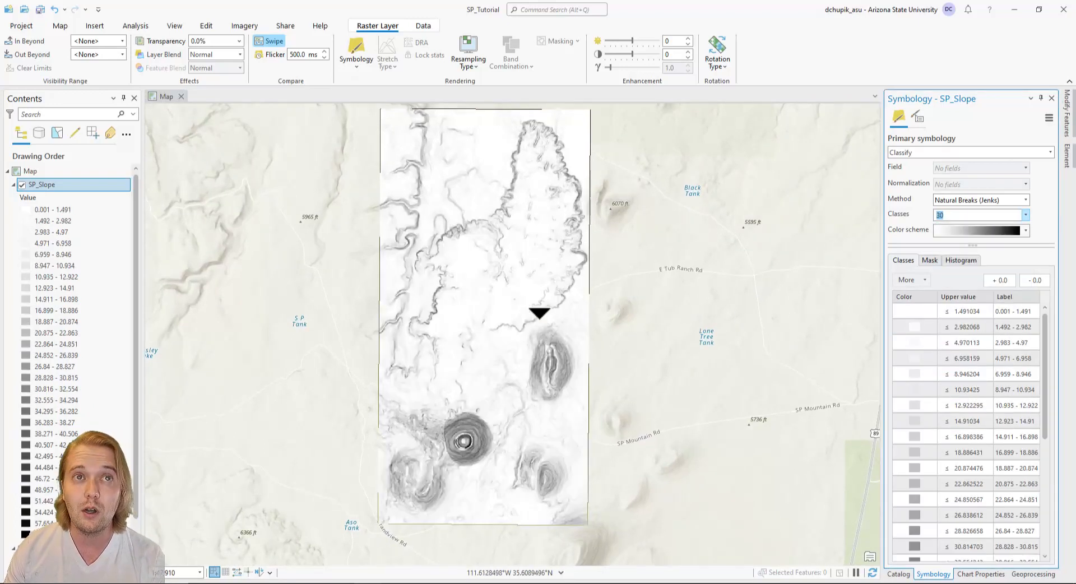
left_click_drag(538, 313, 552, 339)
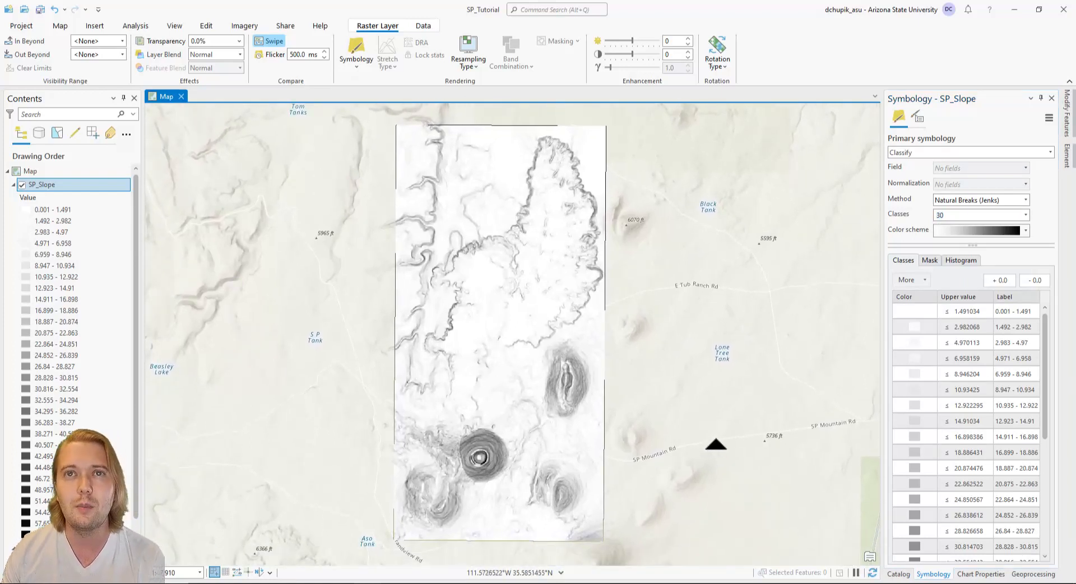
scroll(82, 327, "down", 3)
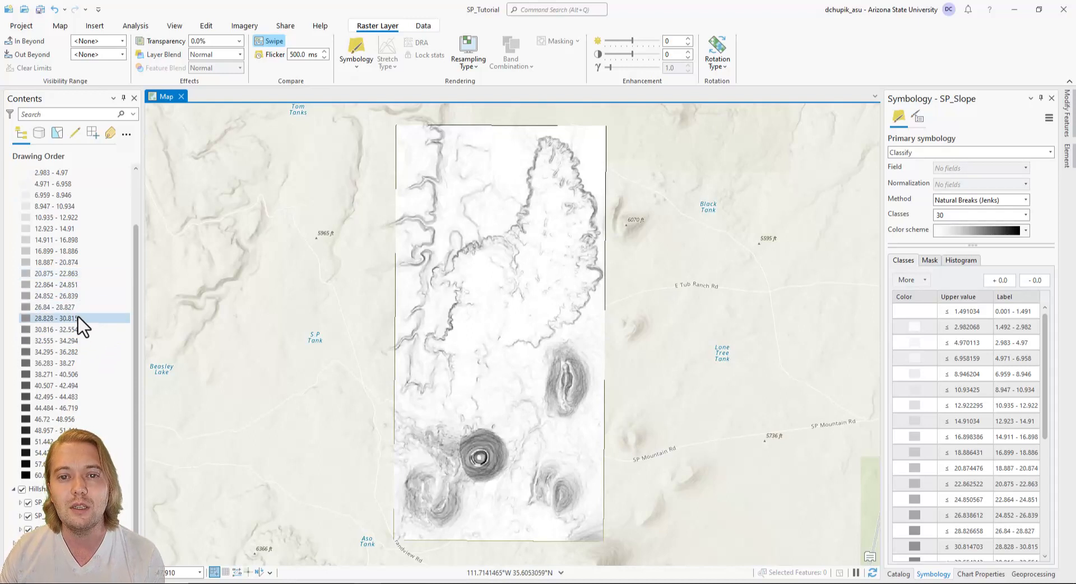
scroll(82, 326, "up", 3)
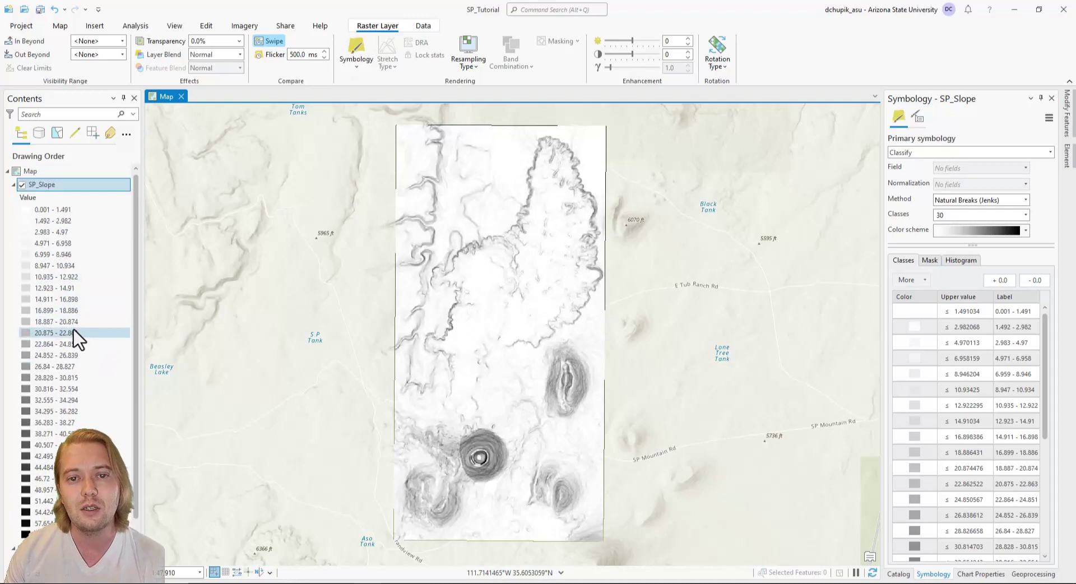
left_click(16, 184)
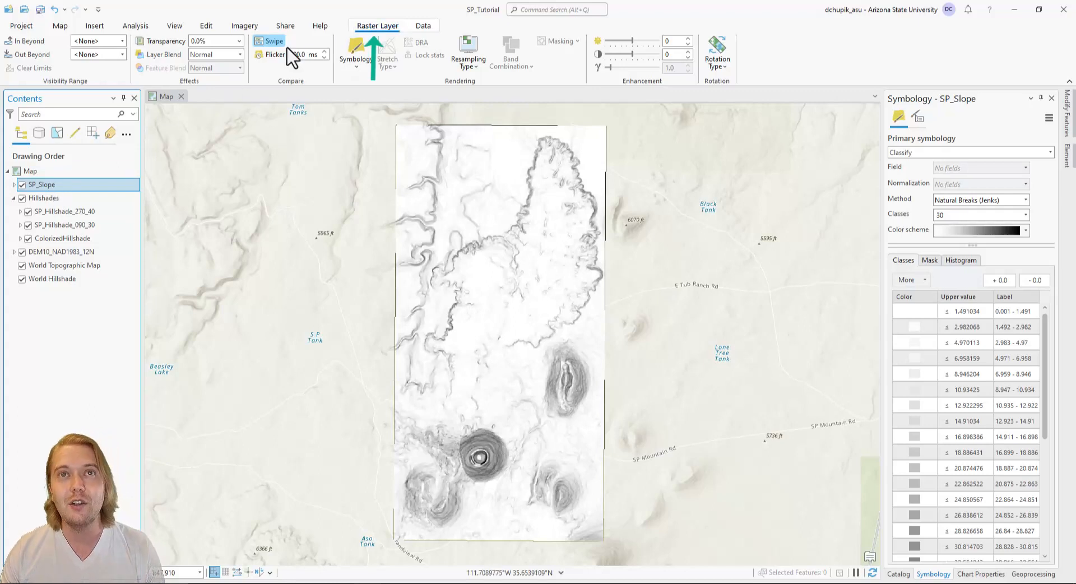
left_click(274, 41)
mouse_move(578, 128)
left_mouse_down()
mouse_move(594, 522)
mouse_move(586, 334)
mouse_move(583, 530)
mouse_move(571, 390)
mouse_move(576, 114)
left_mouse_up()
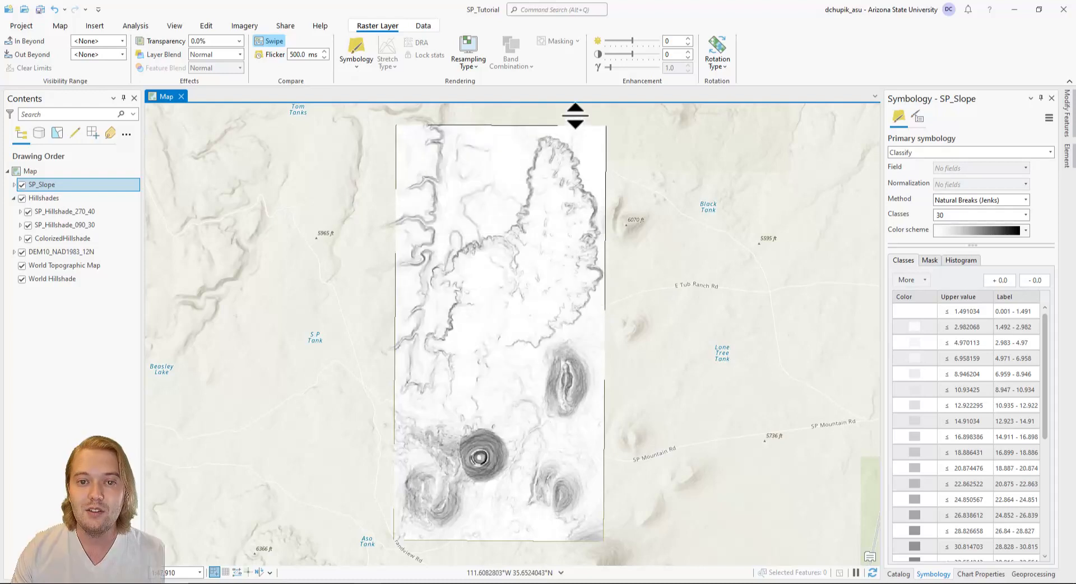
Close the Symbology and Geoprocessing panes and start a new command search
left_click(1051, 99)
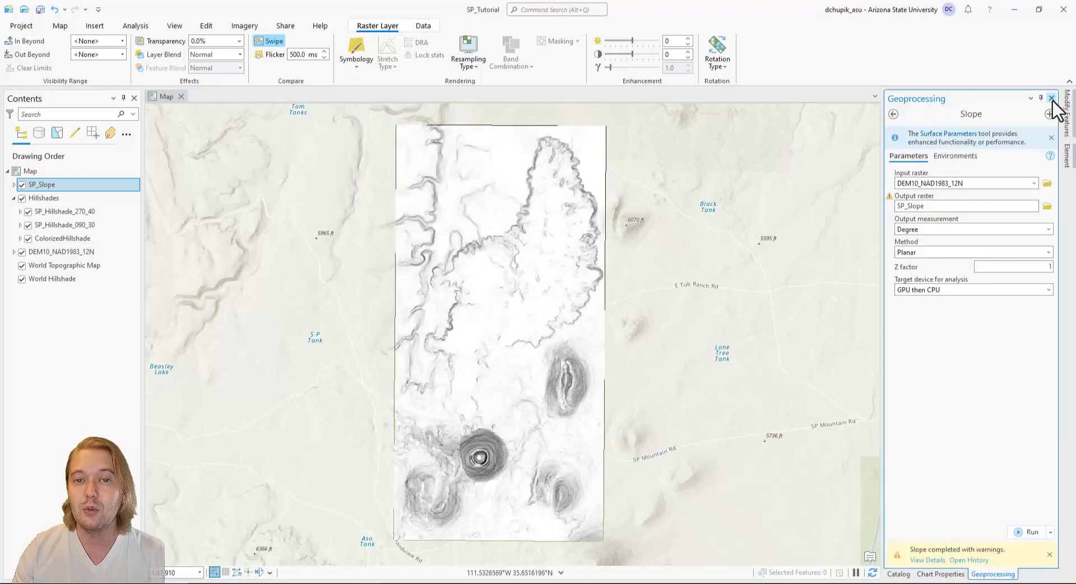
left_click(1051, 99)
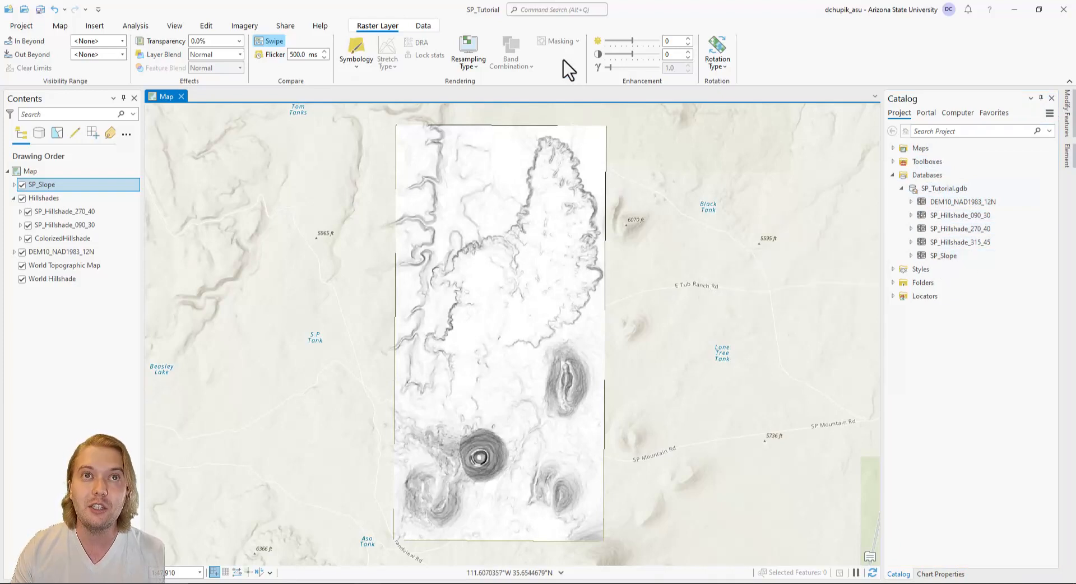
left_click(560, 9)
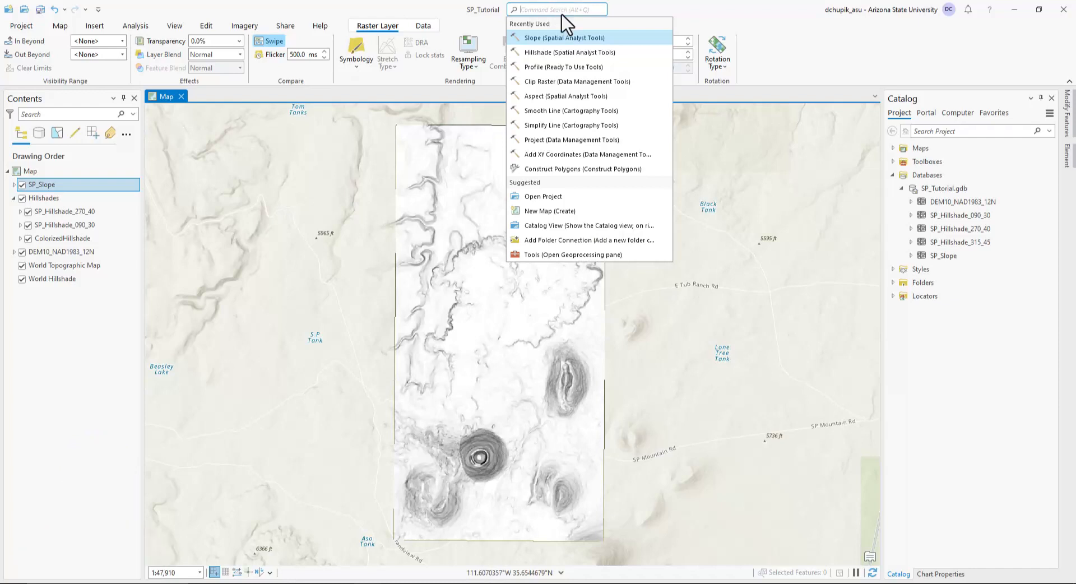
type("Aspect")
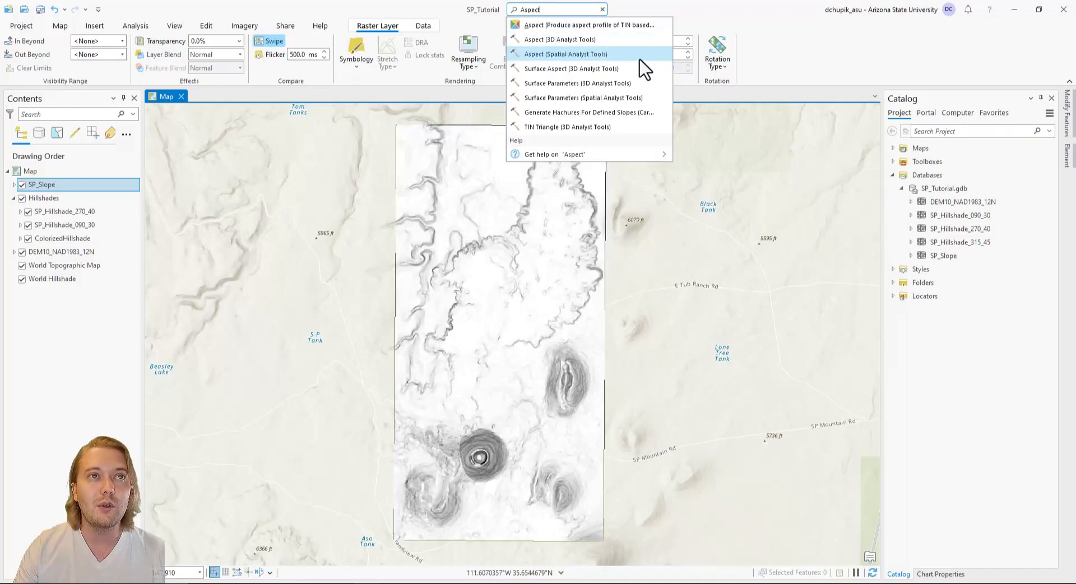
Choose Aspect (Spatial Analyst Tools) from the search results
left_click(641, 57)
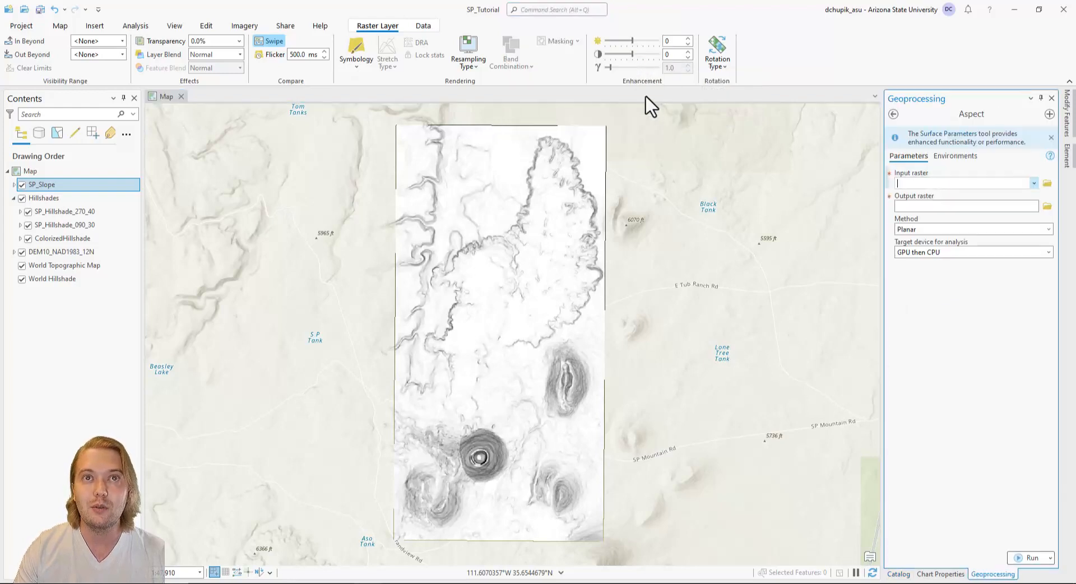
Set input DEM10_NAD1983_12N, output SP_Aspect, and run the aspect calculation
left_click(1034, 183)
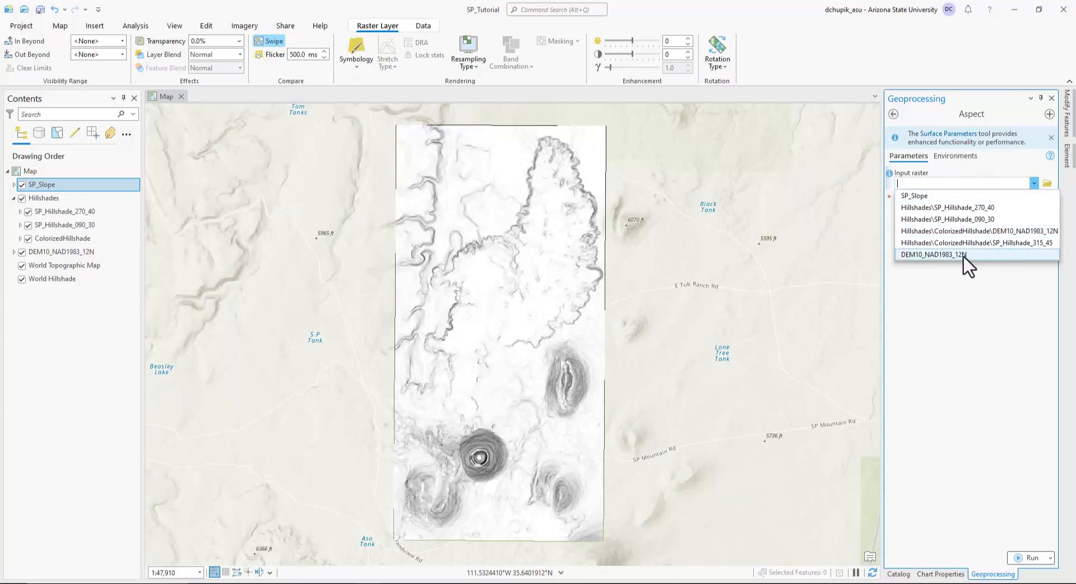
left_click(1011, 257)
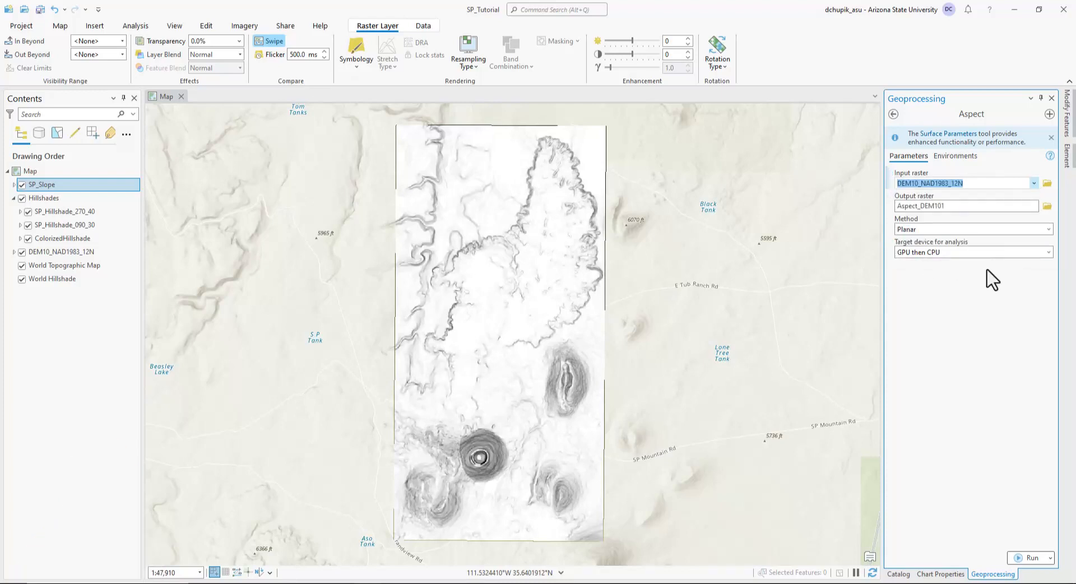
left_click(1010, 206)
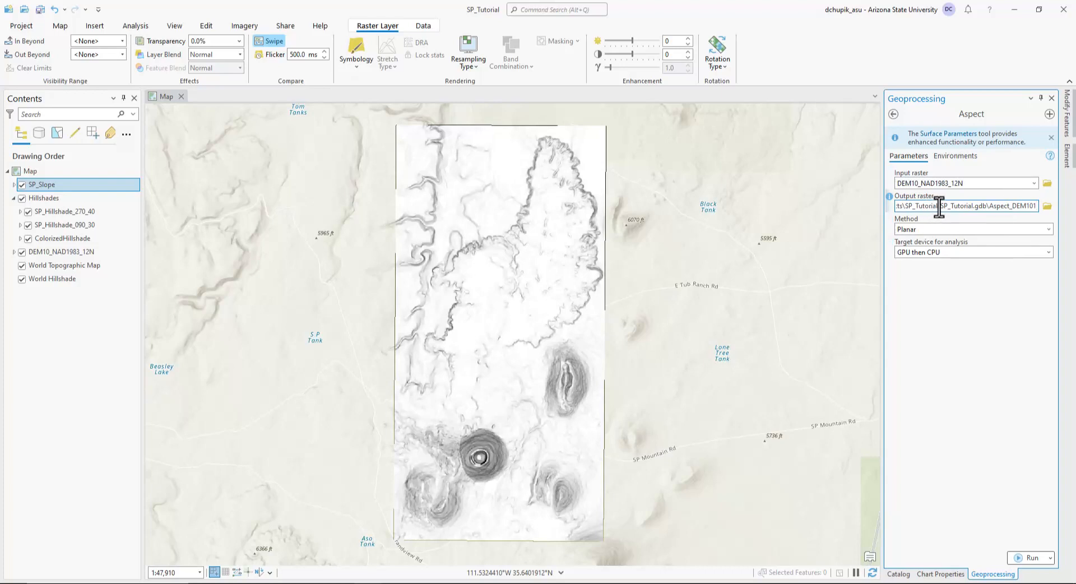
key("Left")
key("Left")
key("Left")
key("BackSpace")
key("BackSpace")
key("BackSpace")
key("BackSpace")
type("SP_Asp")
type("ect")
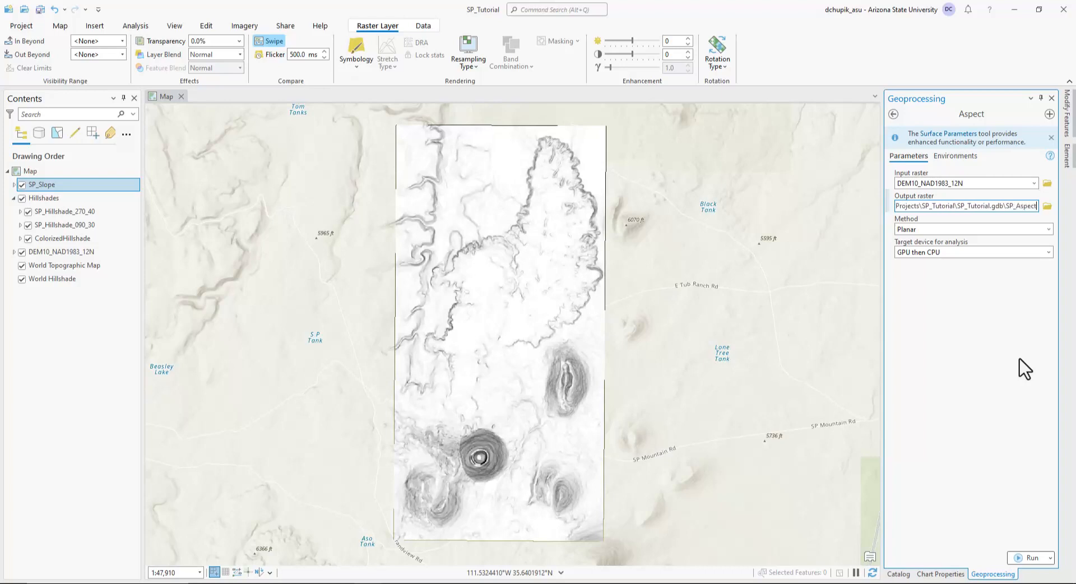
left_click(1032, 558)
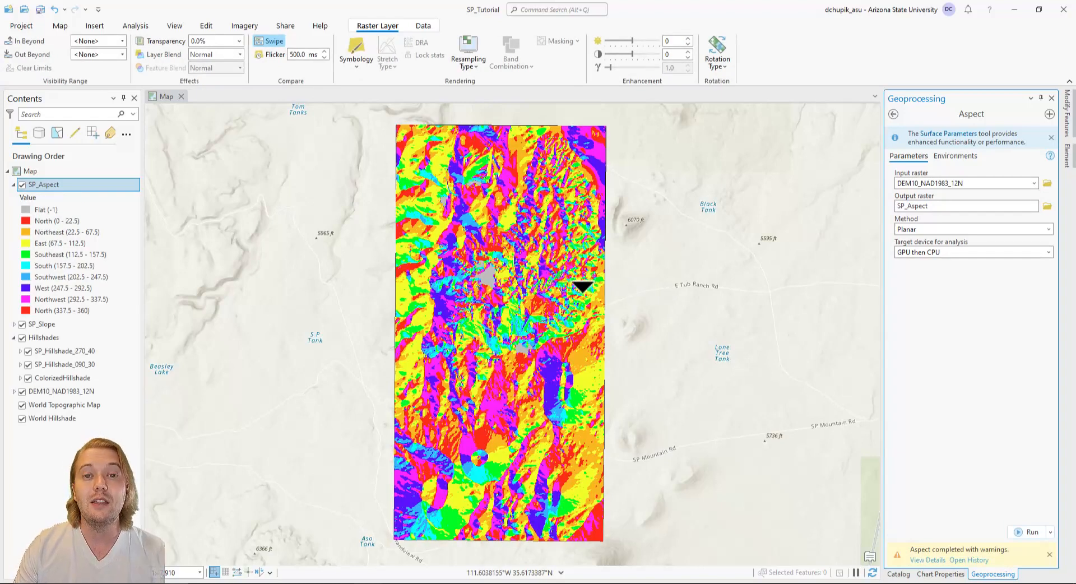
Review the new SP_Aspect direction legend and collapse it in Contents
left_click(65, 231)
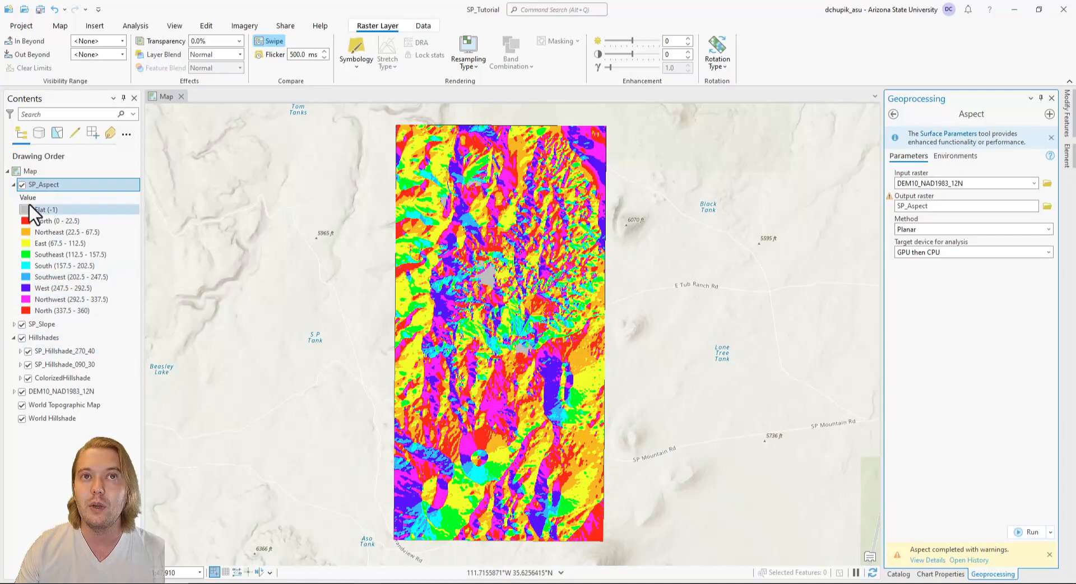
left_click(16, 184)
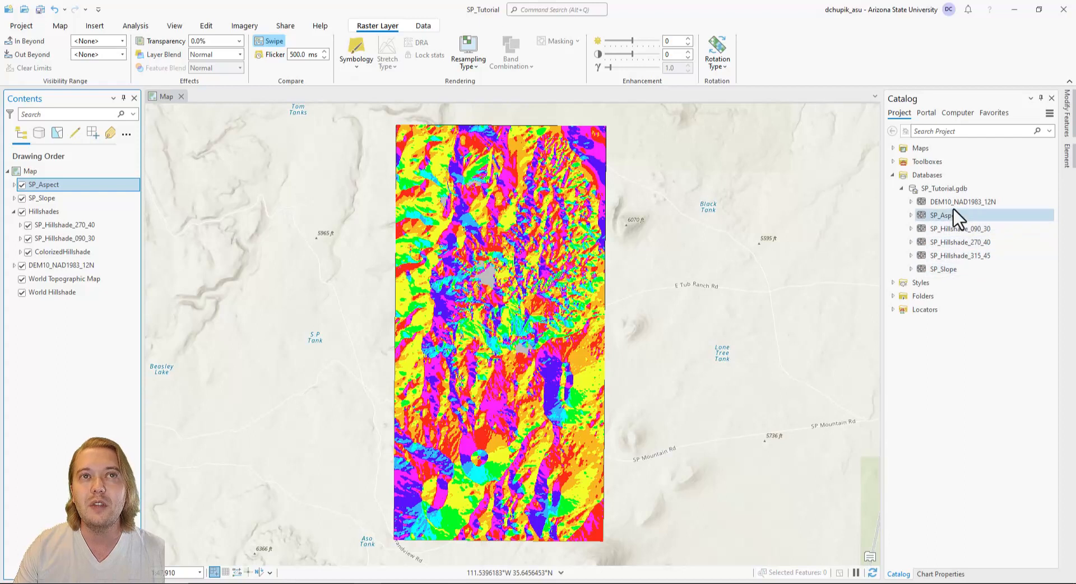
right_click(91, 186)
left_click(117, 206)
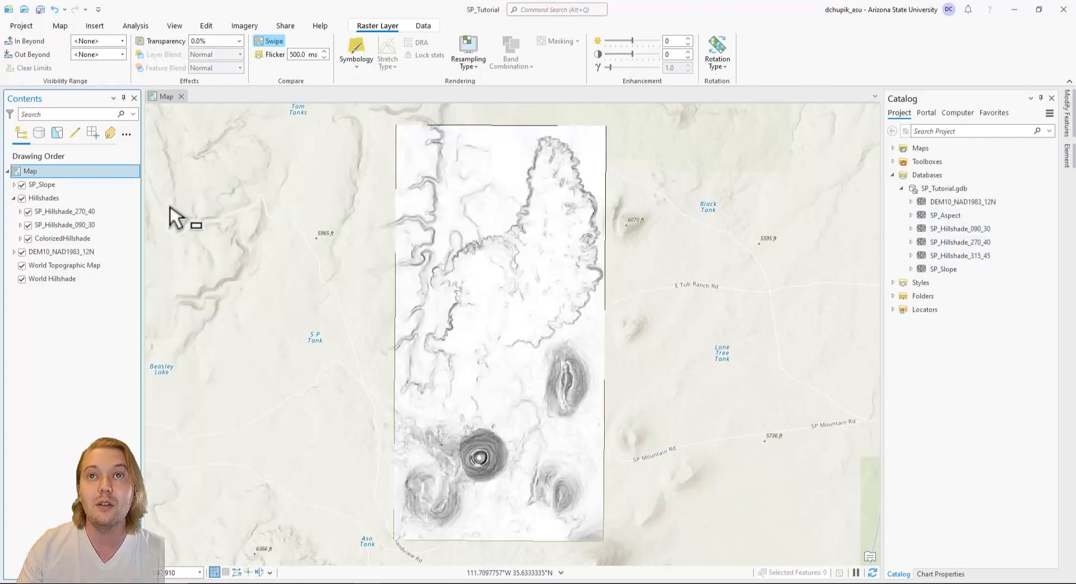
left_click(946, 215)
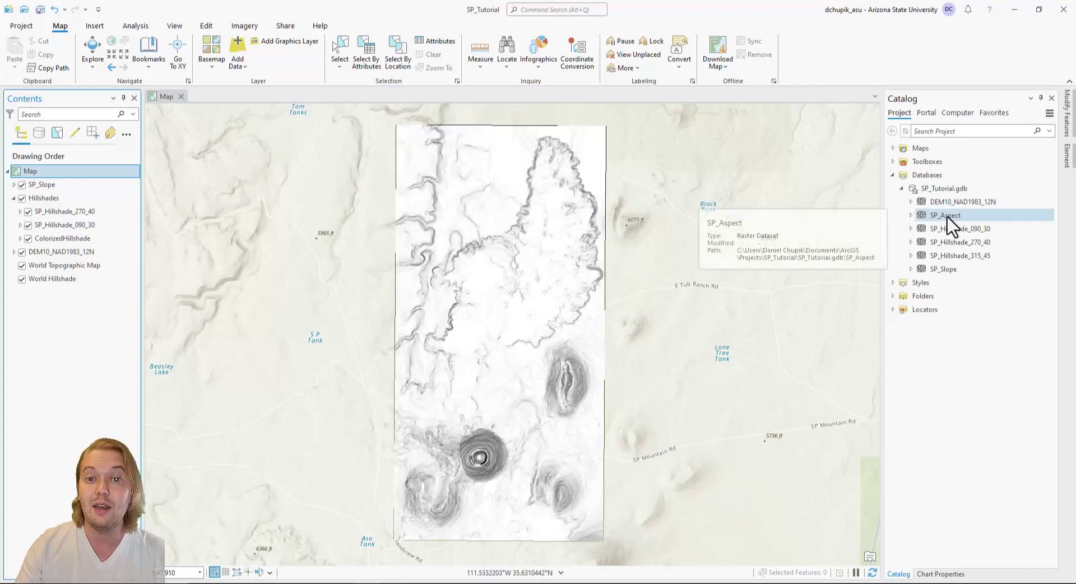
right_click(1031, 227)
left_click(878, 218)
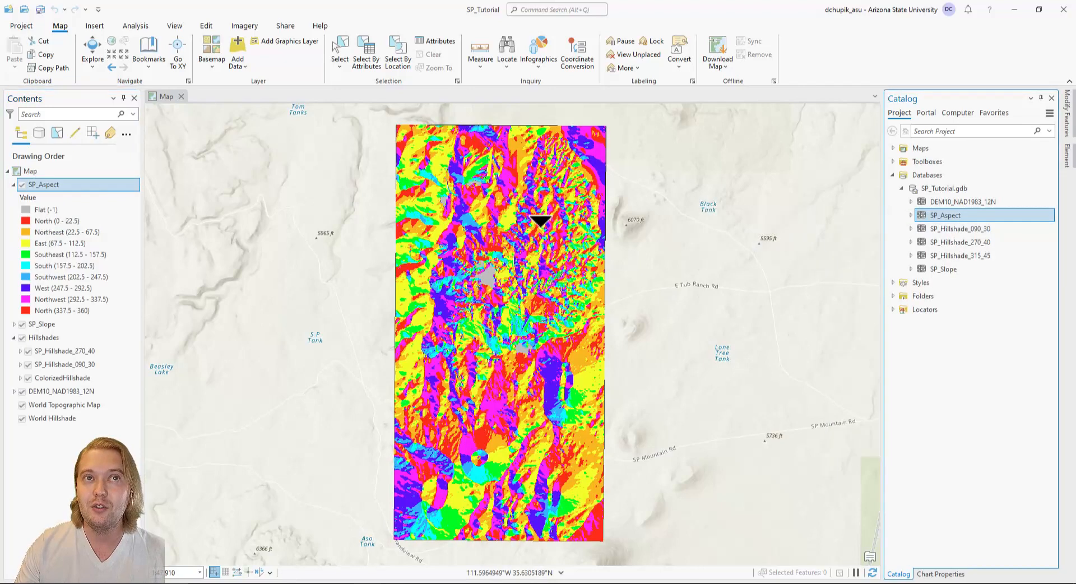
left_click(20, 184)
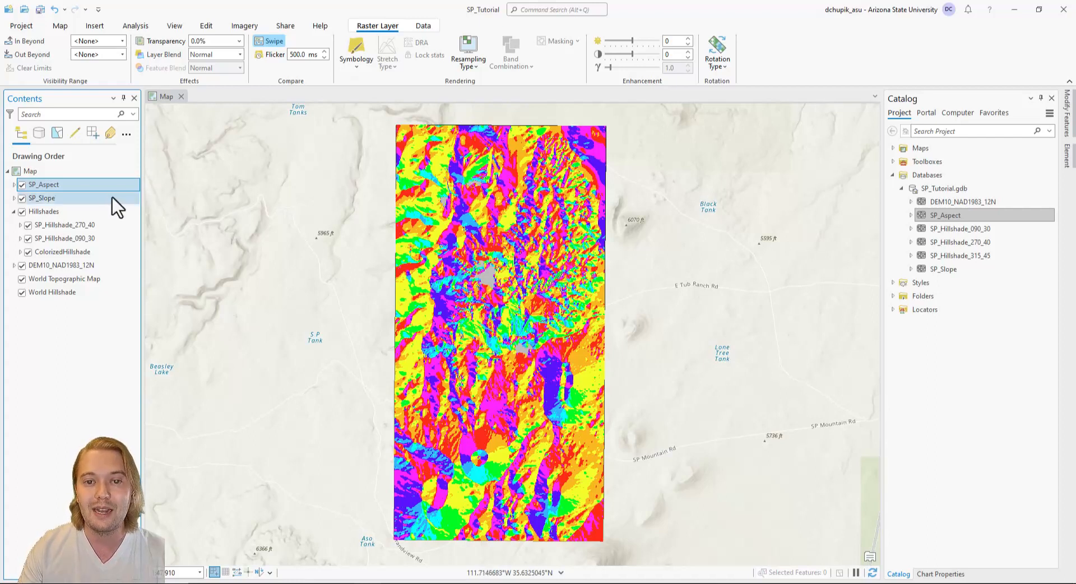
Create a new group layer on the map and rename it Basemaps
right_click(31, 171)
left_click(123, 178)
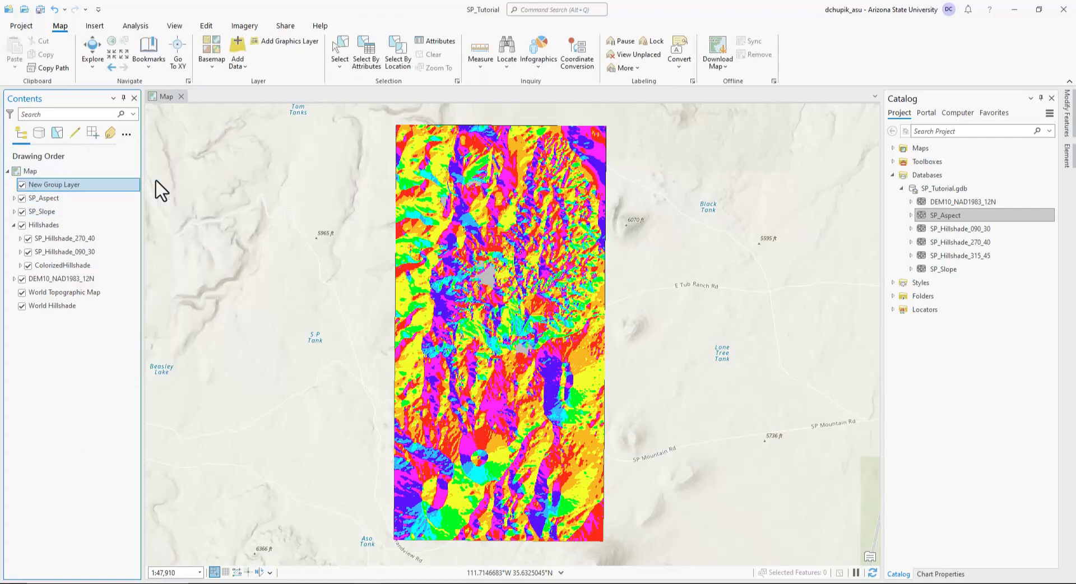
double_click(101, 195)
triple_click(555, 221)
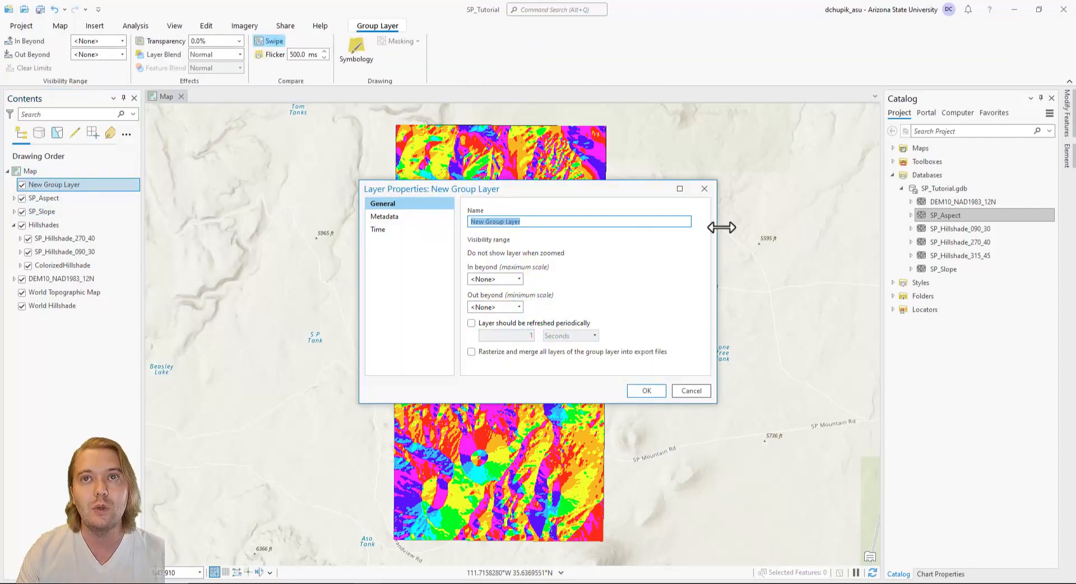
type("H")
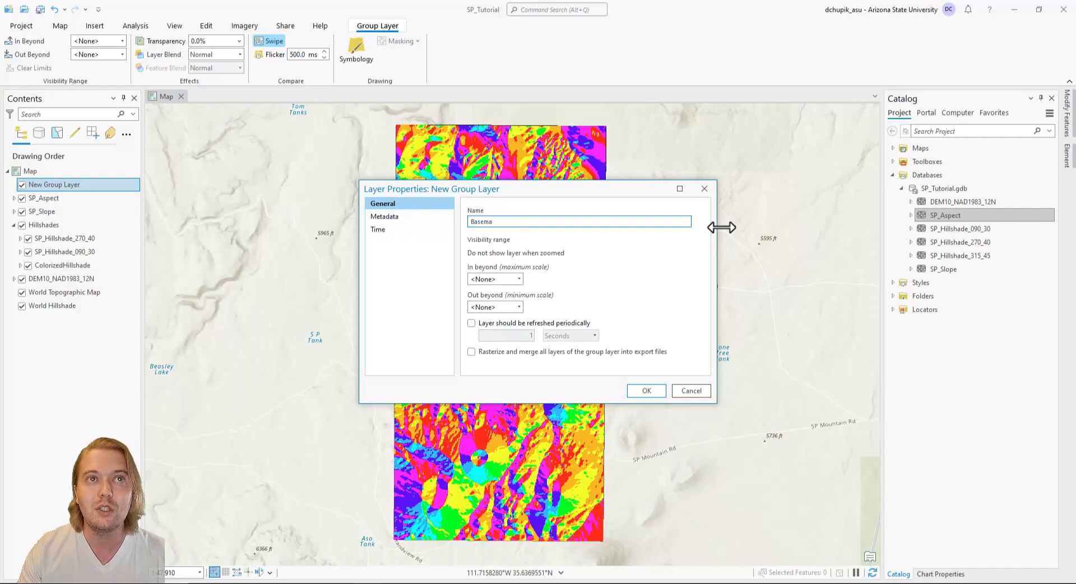
left_click(647, 391)
left_click(46, 198)
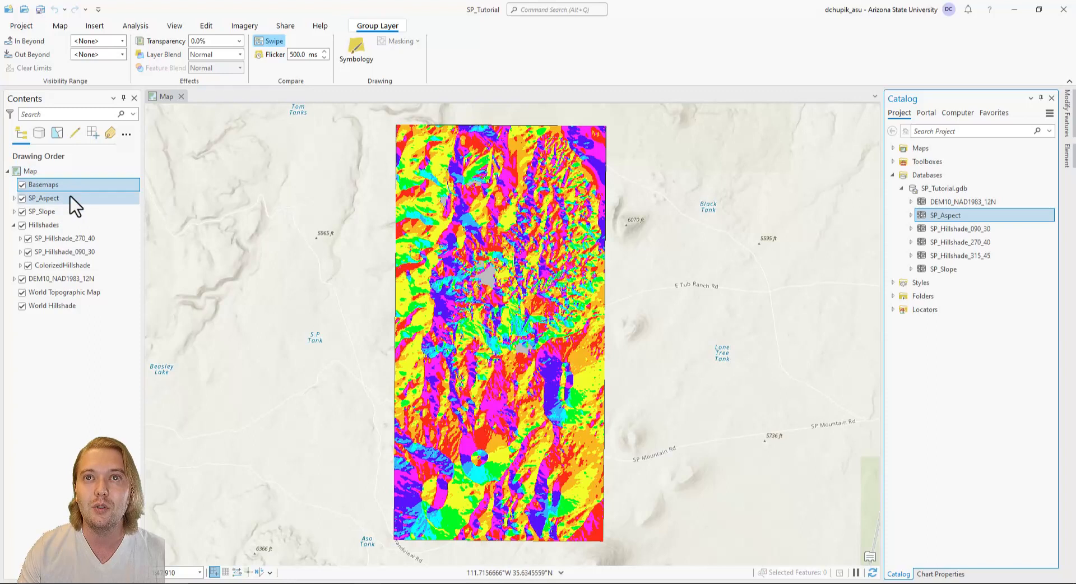
Move SP_Aspect, SP_Slope, Hillshades and the DEM into Basemaps, DEM at the bottom
left_click_drag(55, 193, 55, 188)
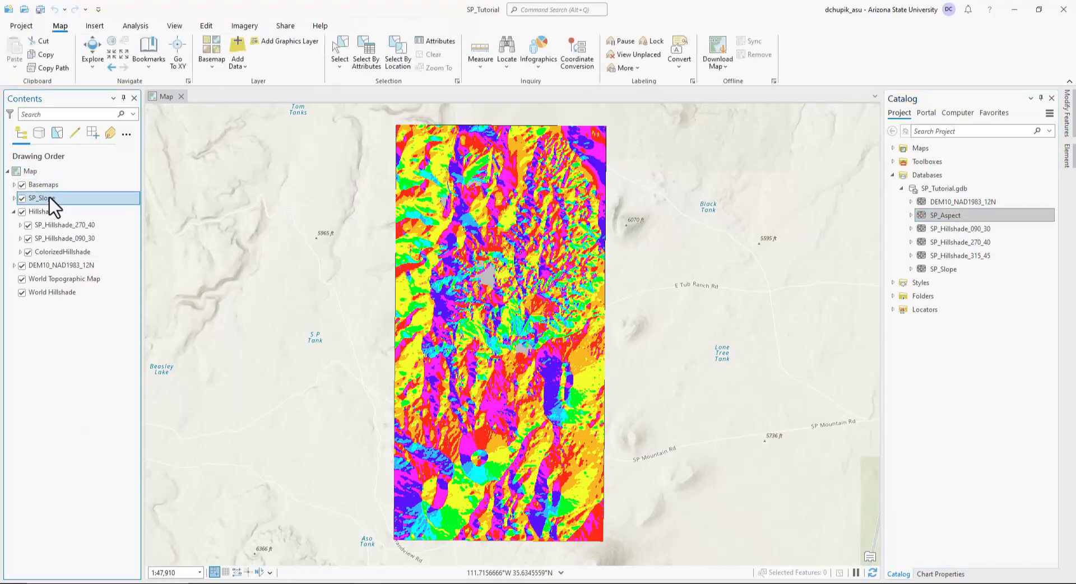
left_click(20, 198)
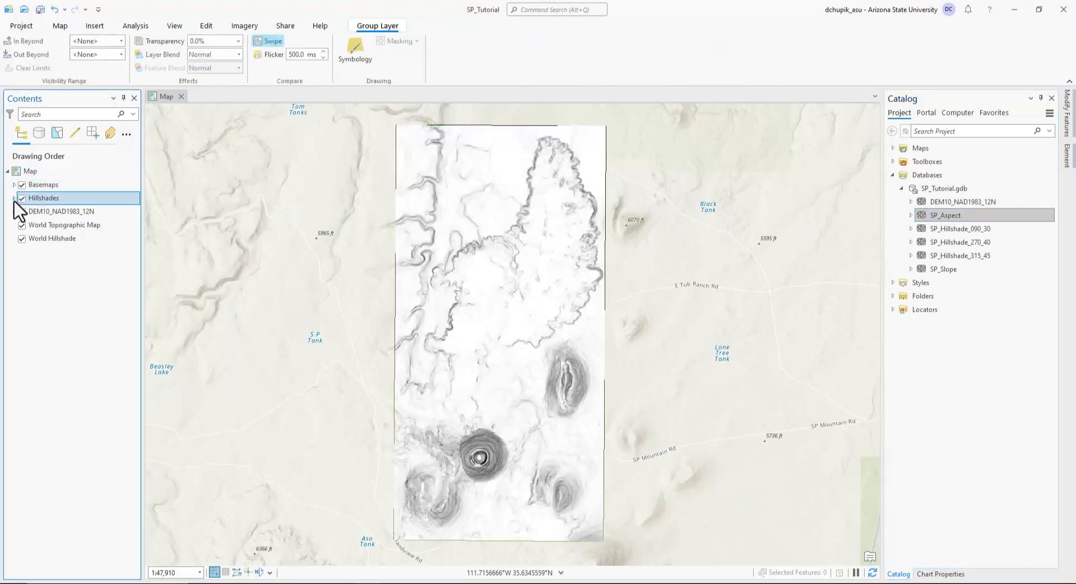
left_click_drag(56, 197, 51, 186)
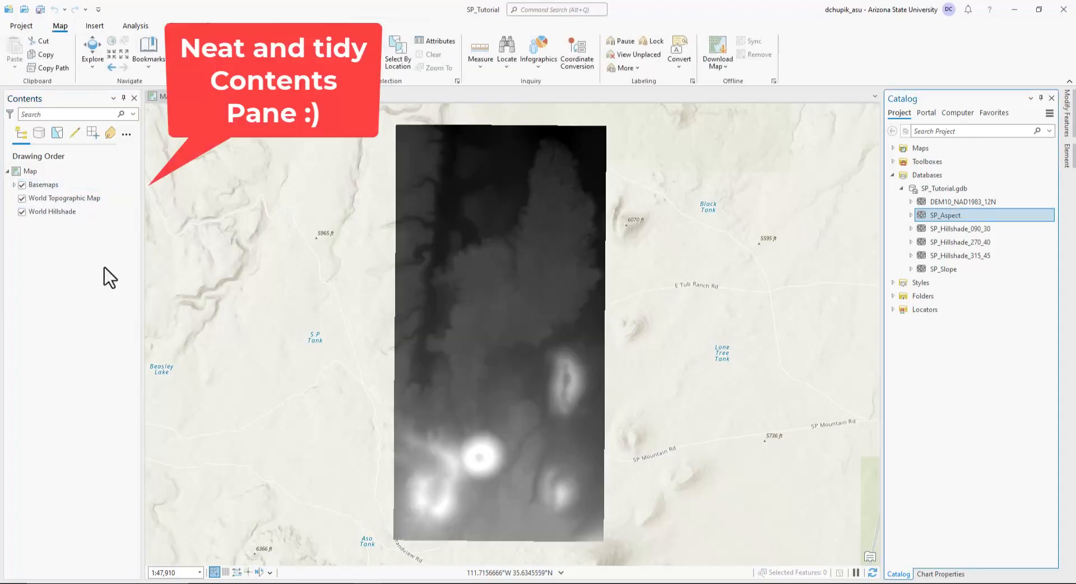
left_click(20, 185)
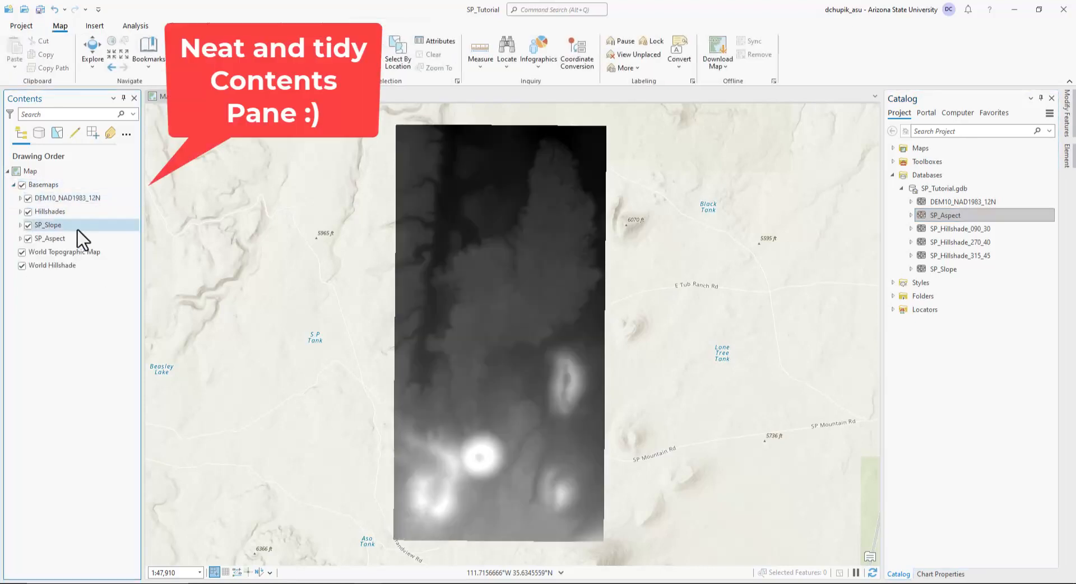
left_click(67, 197)
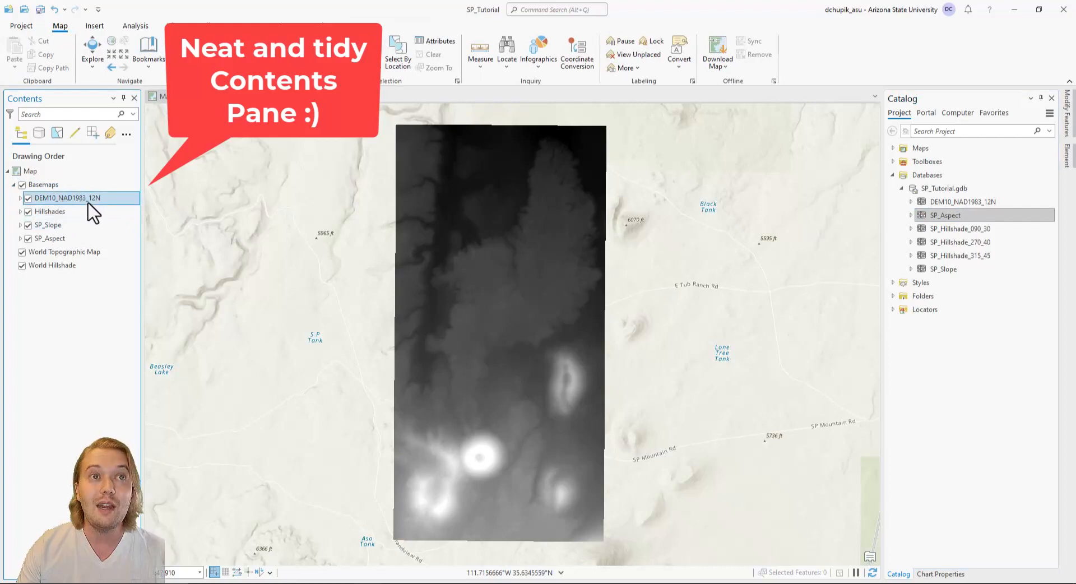
left_click_drag(76, 238, 73, 244)
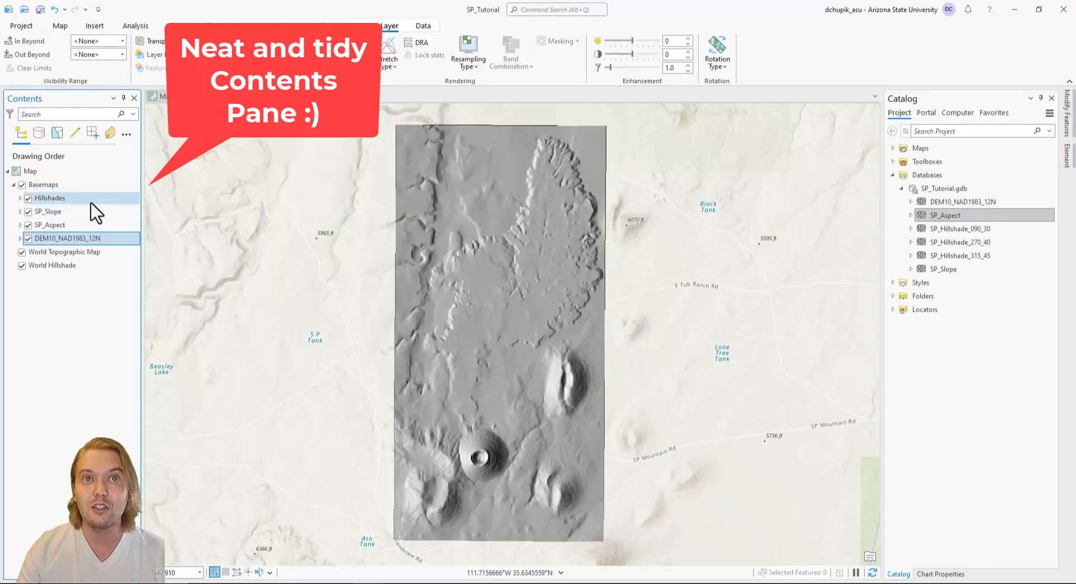
Toggle visibility of Hillshades, SP_Slope and the Basemaps group to check drawing order
left_click(28, 198)
left_click(28, 212)
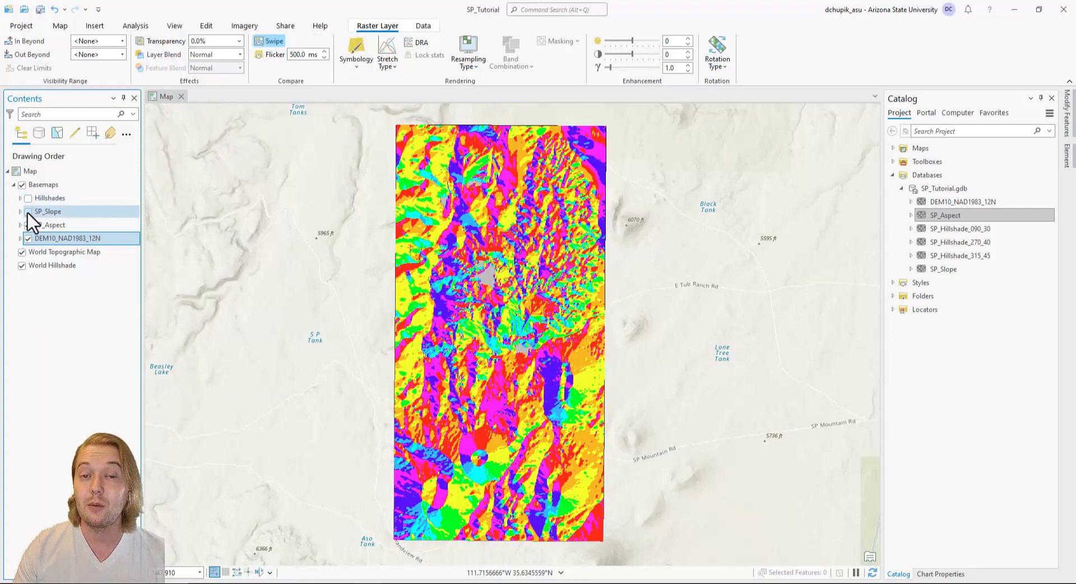
left_click(29, 211)
left_click(22, 185)
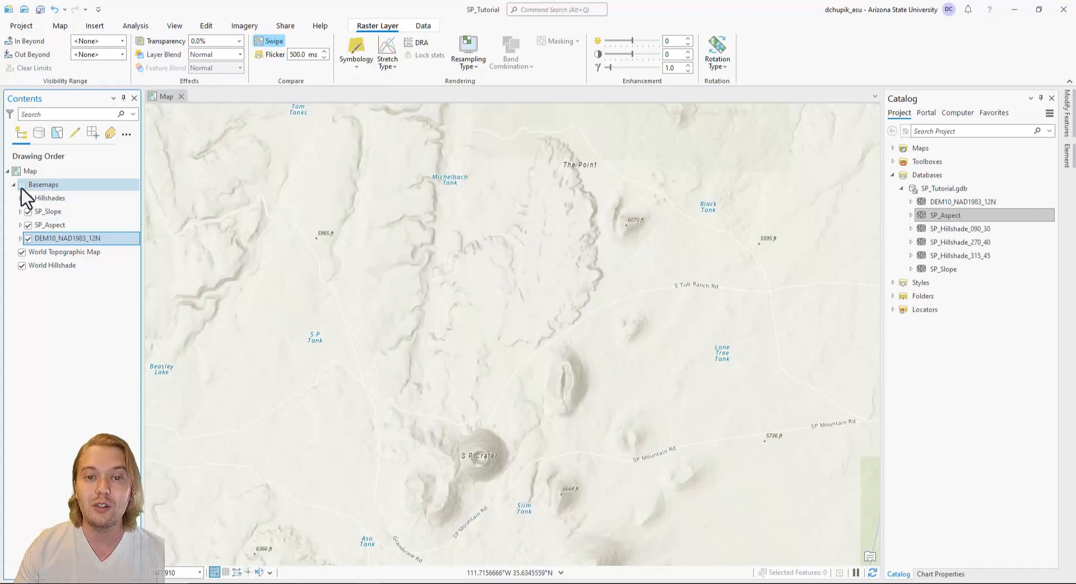
left_click(22, 184)
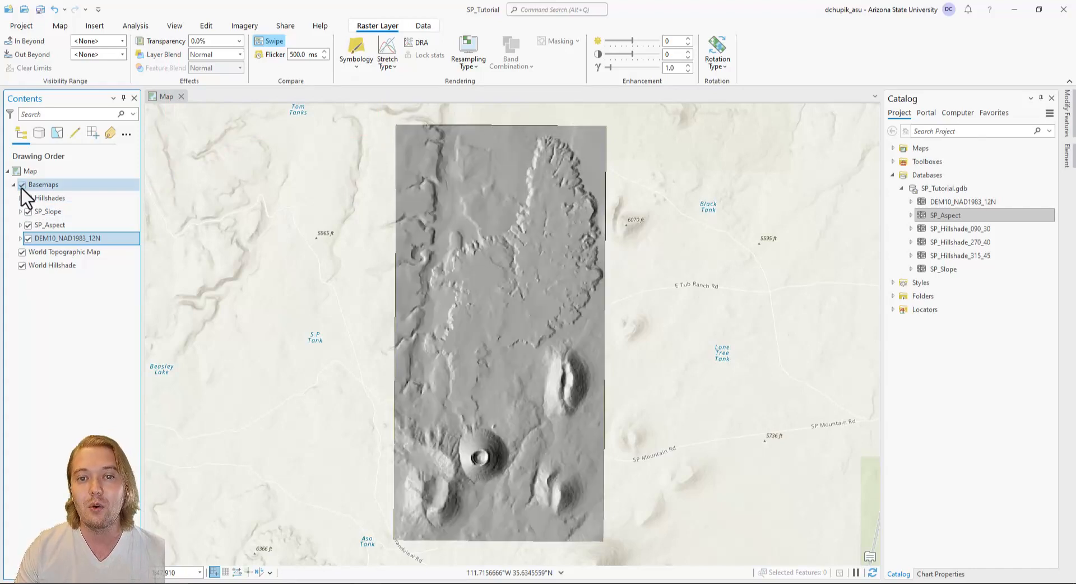
left_click(40, 184)
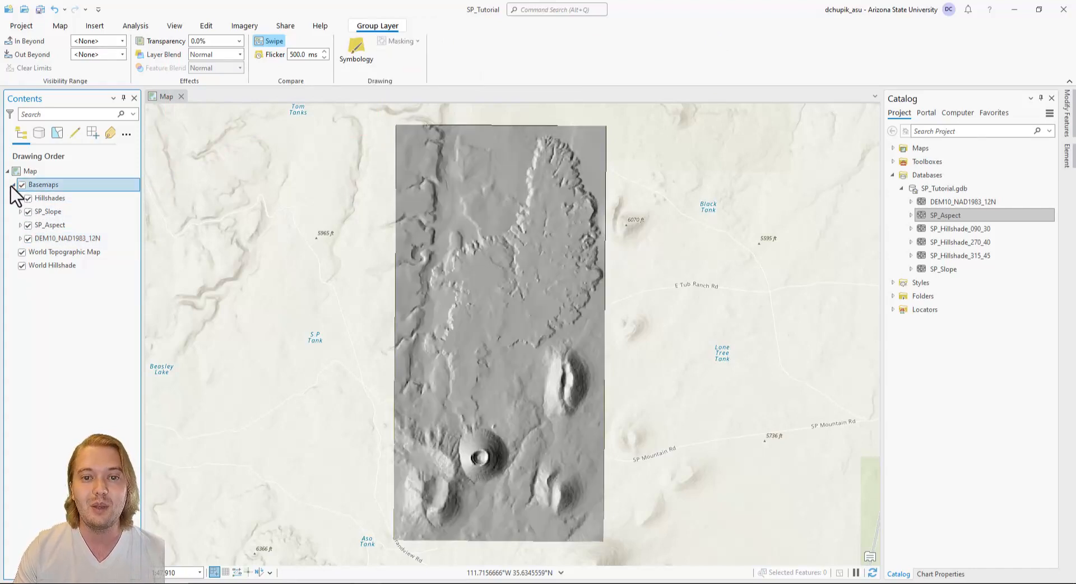